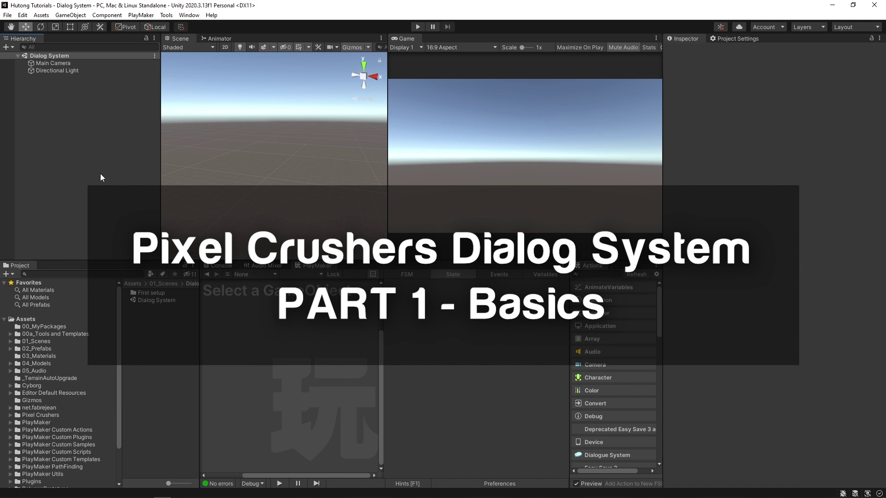
Open the Package Manager, select Dialogue System for Unity with its import option, and close the window.
{"action": "left_click", "coordinate": [180, 15]}
{"action": "left_click", "coordinate": [229, 119]}
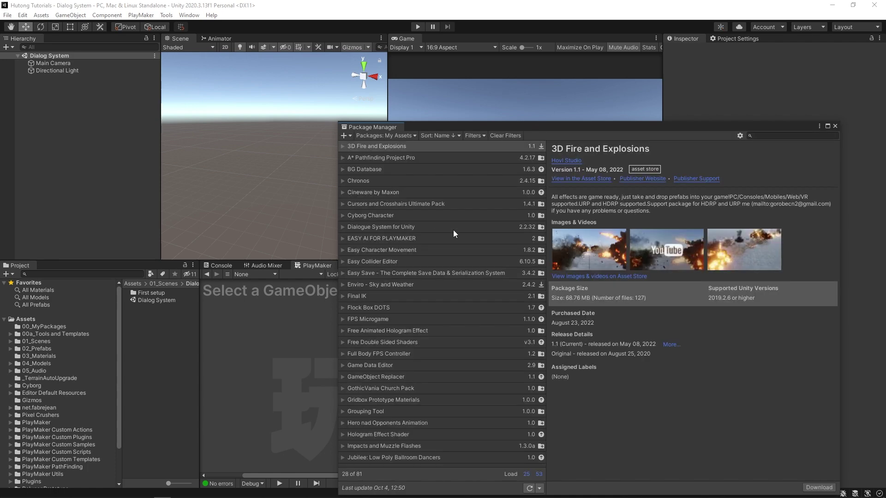
{"action": "left_click", "coordinate": [370, 227]}
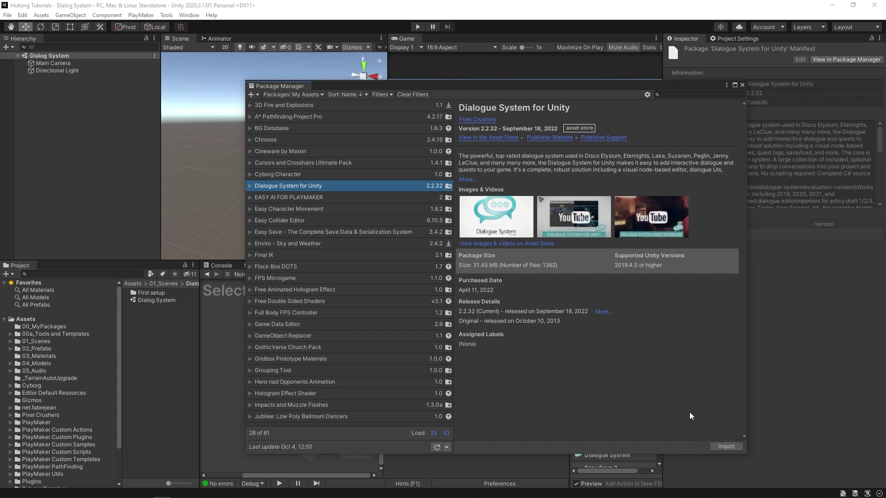
{"action": "left_click", "coordinate": [714, 448]}
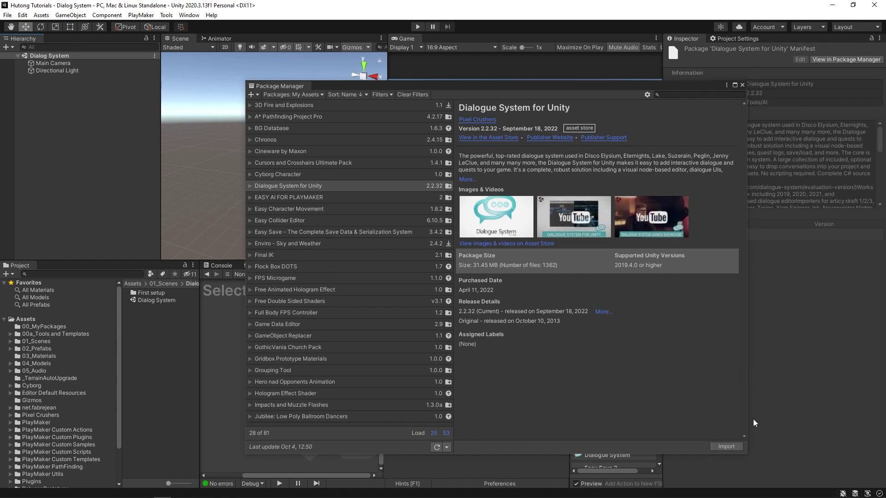
{"action": "left_click", "coordinate": [742, 85]}
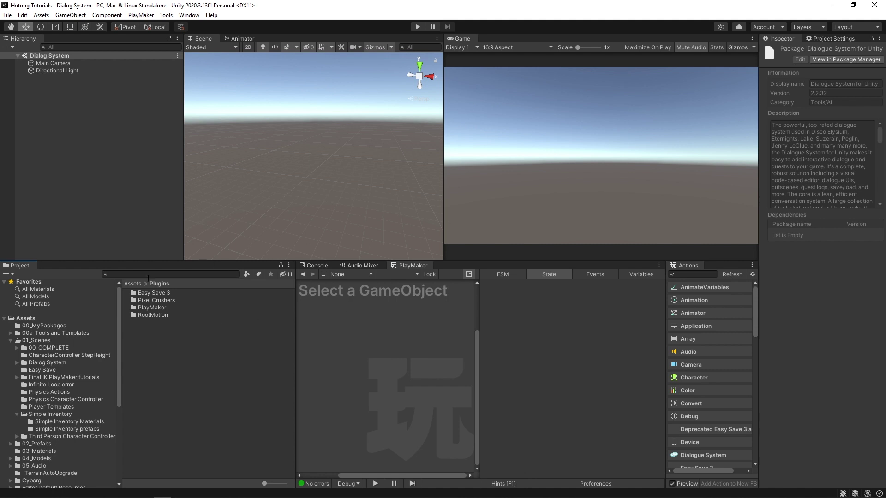
Open the folder Plugins/Pixel Crushers/Dialogue System/Third Party Support in the project assets.
{"action": "scroll", "coordinate": [61, 374], "scroll_direction": "down", "scroll_amount": 5}
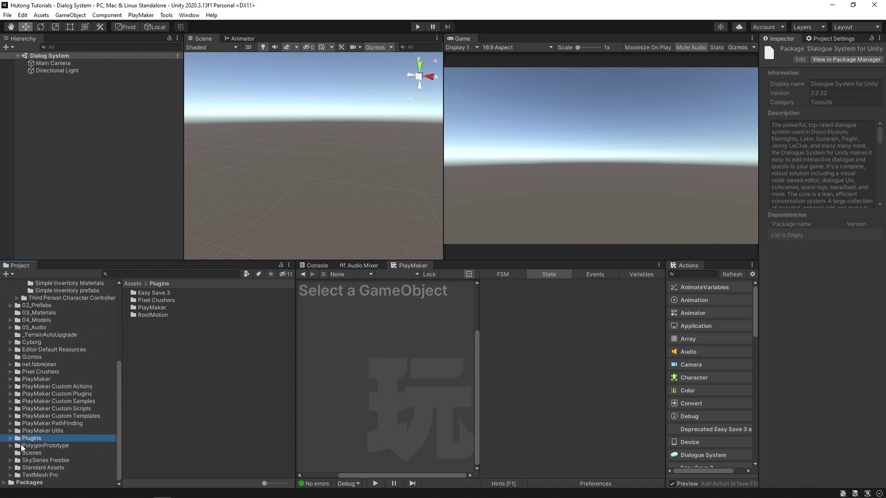
{"action": "double_click", "coordinate": [28, 439]}
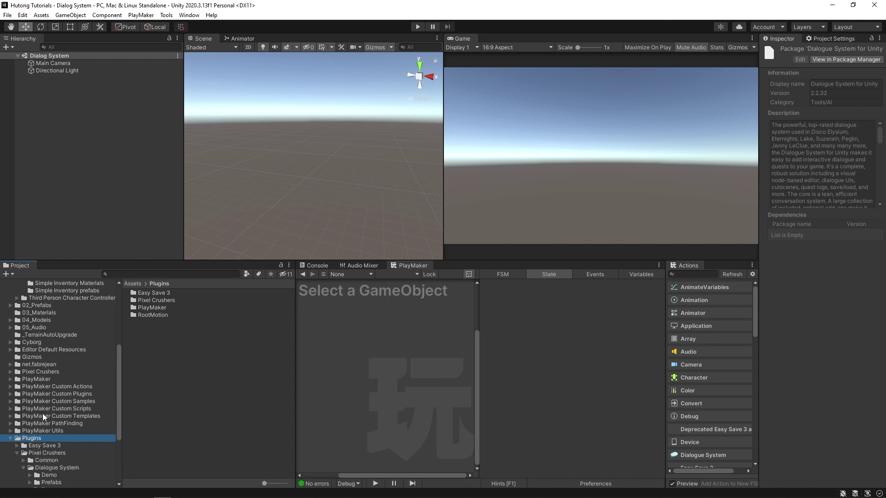
{"action": "scroll", "coordinate": [50, 415], "scroll_direction": "down", "scroll_amount": 2}
{"action": "left_click", "coordinate": [42, 398]}
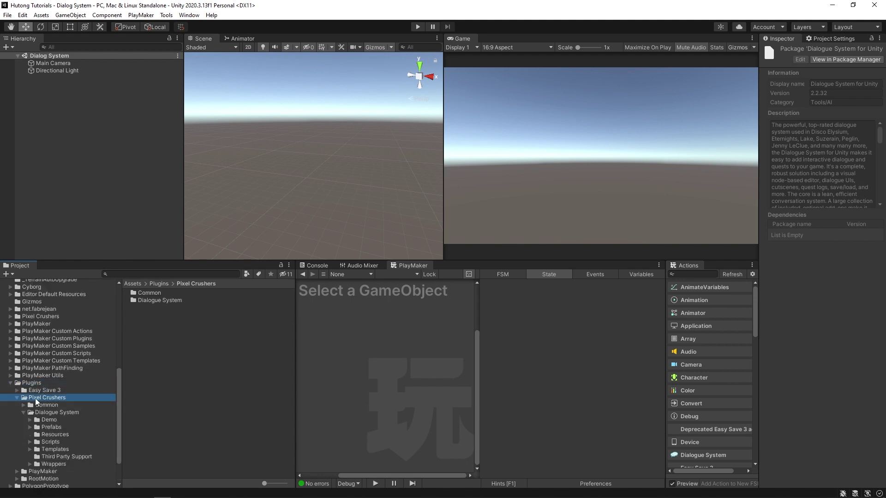
{"action": "left_click", "coordinate": [64, 411]}
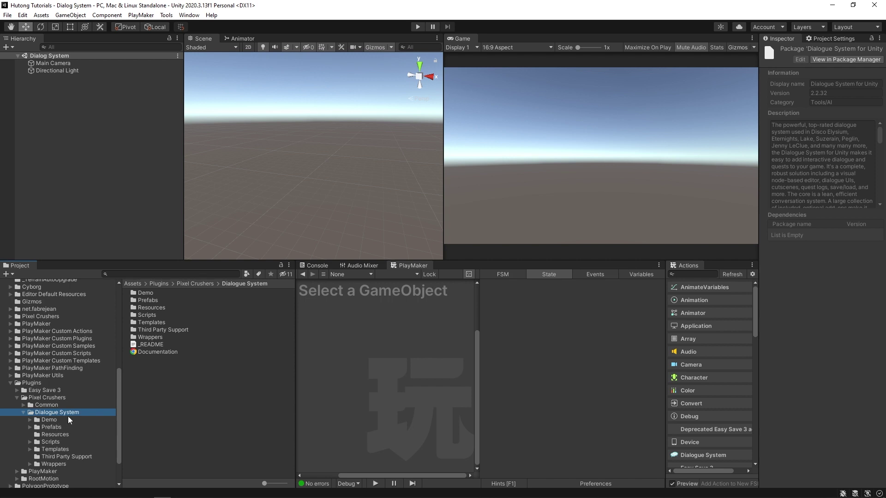
{"action": "left_click", "coordinate": [60, 457]}
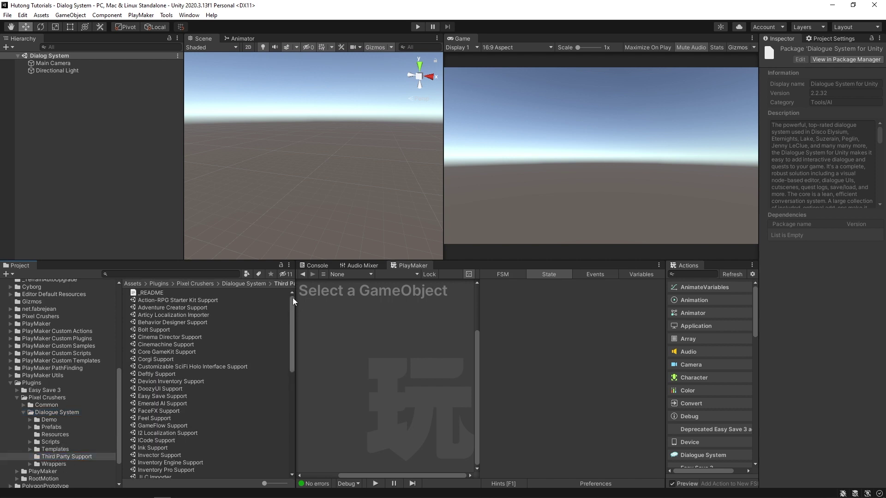
Launch the import of the PlayMaker Support package from the Third Party Support folder and close the import dialog.
{"action": "left_click_drag", "start_coordinate": [292, 305], "coordinate": [303, 375]}
{"action": "left_click", "coordinate": [151, 383]}
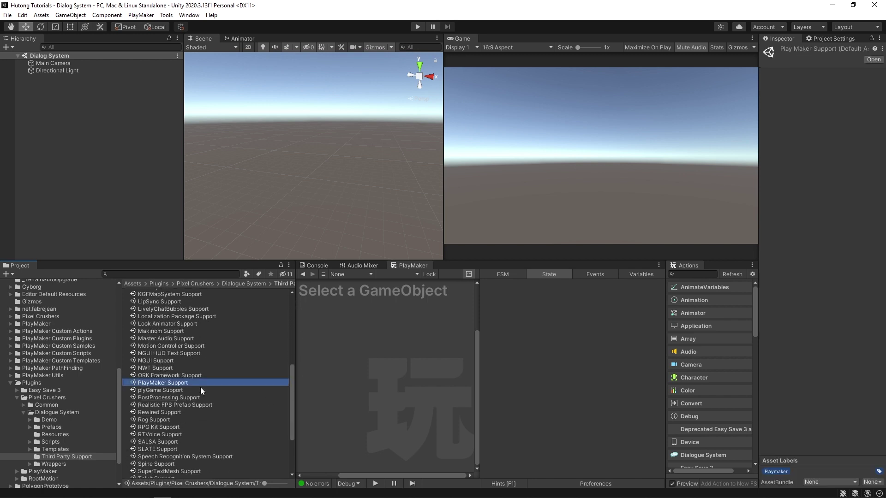
{"action": "double_click", "coordinate": [135, 383]}
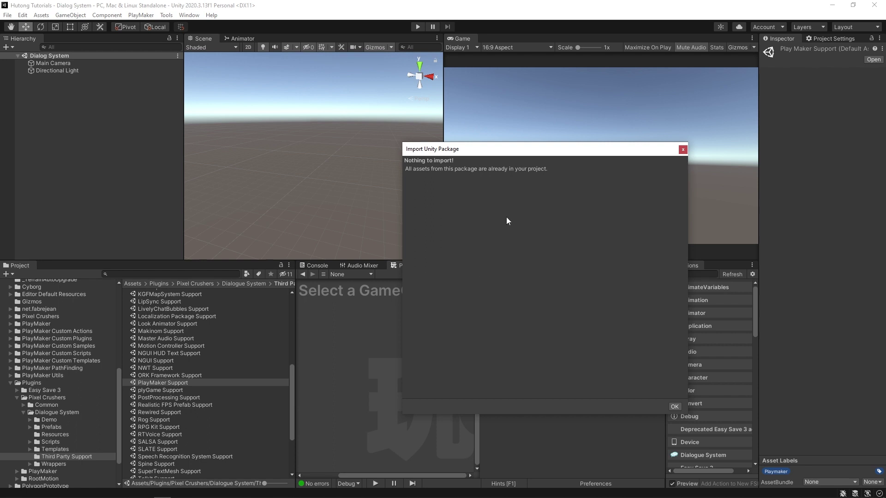
{"action": "left_click", "coordinate": [674, 406]}
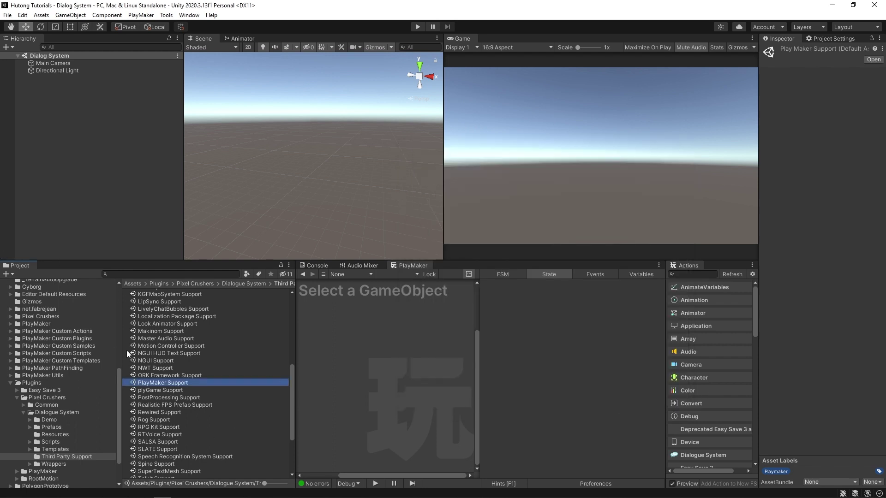
Widen the PlayMaker Actions browser and look through the actions in the Dialogue System category.
{"action": "left_click_drag", "start_coordinate": [295, 306], "coordinate": [151, 315]}
{"action": "left_click_drag", "start_coordinate": [666, 325], "coordinate": [524, 324]}
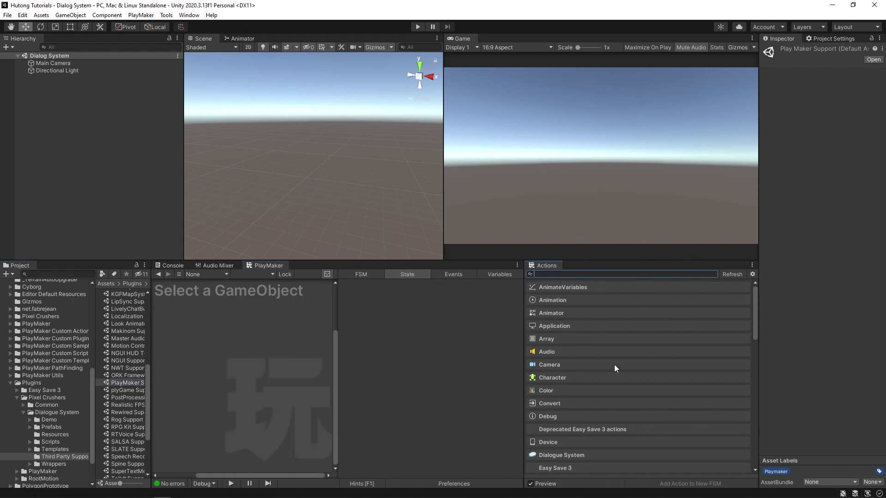
{"action": "scroll", "coordinate": [613, 374], "scroll_direction": "down", "scroll_amount": 3}
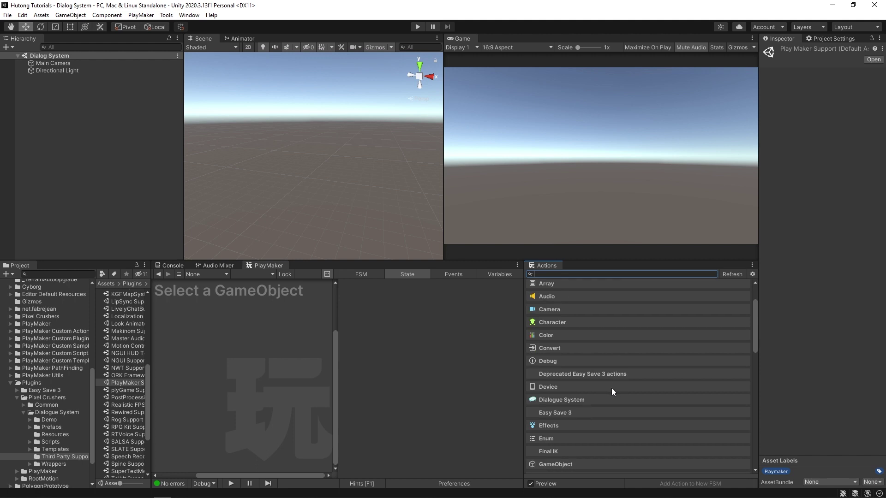
{"action": "left_click", "coordinate": [566, 399]}
{"action": "left_click_drag", "start_coordinate": [755, 320], "coordinate": [759, 337]}
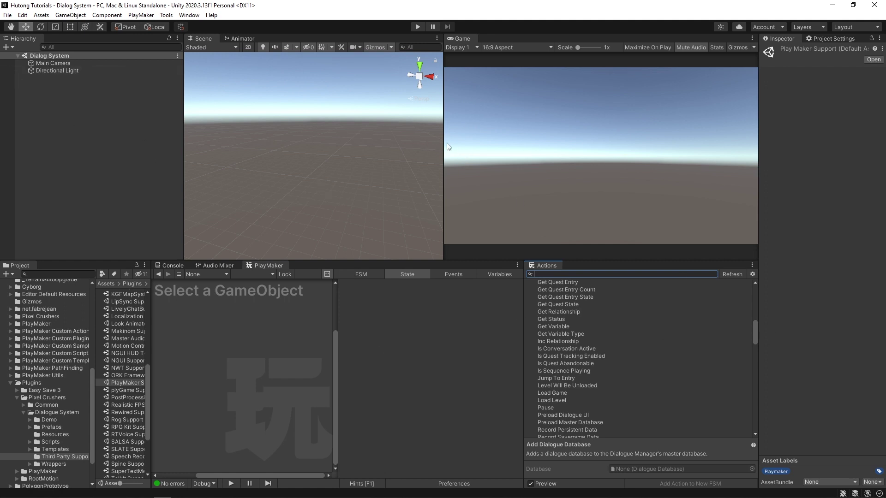
Rearrange the editor layout by enlarging the Game and Inspector areas and docking the Project browser beside the Console.
{"action": "left_click_drag", "start_coordinate": [443, 146], "coordinate": [338, 147]}
{"action": "left_click_drag", "start_coordinate": [760, 140], "coordinate": [628, 141]}
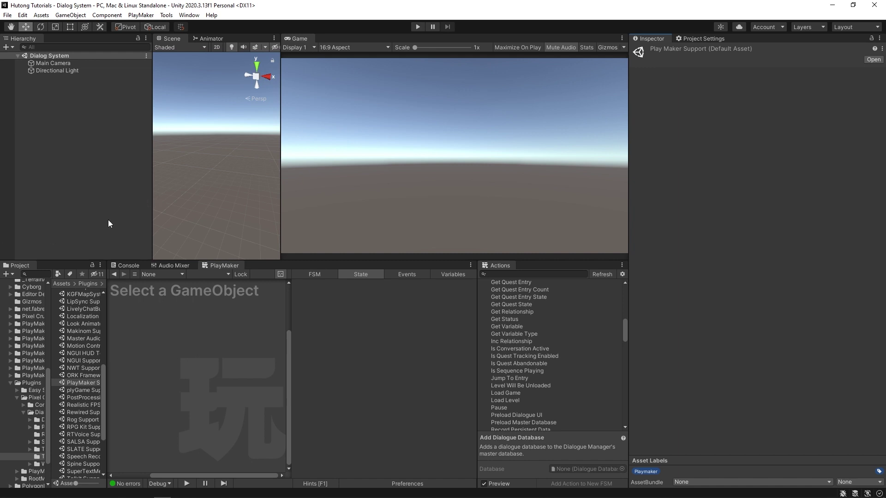
{"action": "left_click_drag", "start_coordinate": [14, 265], "coordinate": [134, 268]}
{"action": "left_click", "coordinate": [142, 267]}
Open the Dialogue System's Dialogue Manager Wizard and dock its window next to Scene and Animator.
{"action": "left_click", "coordinate": [167, 15]}
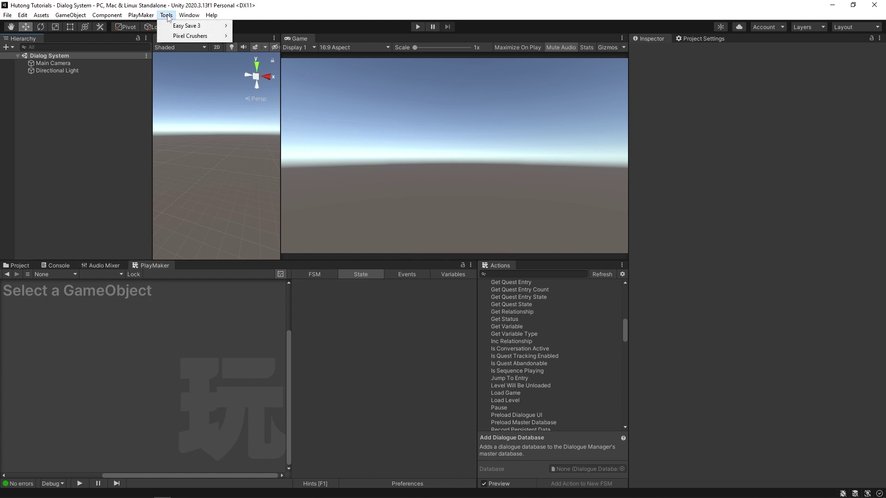
{"action": "mouse_move", "coordinate": [198, 36]}
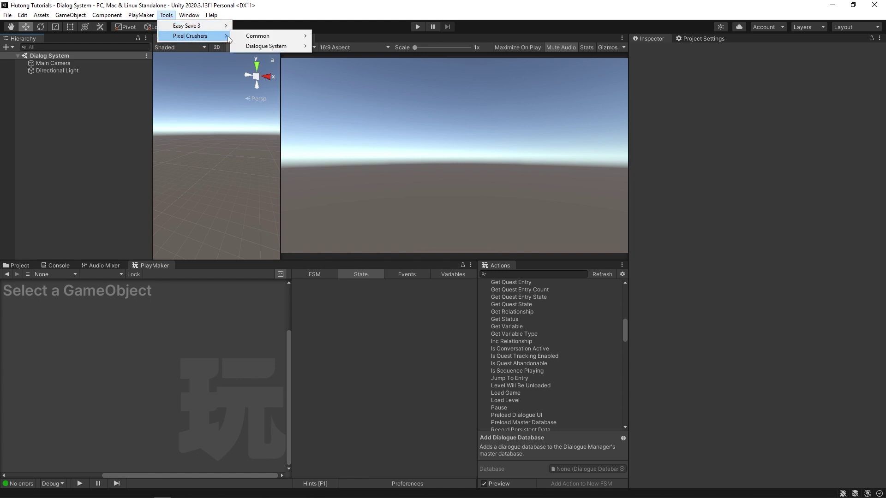
{"action": "mouse_move", "coordinate": [280, 47]}
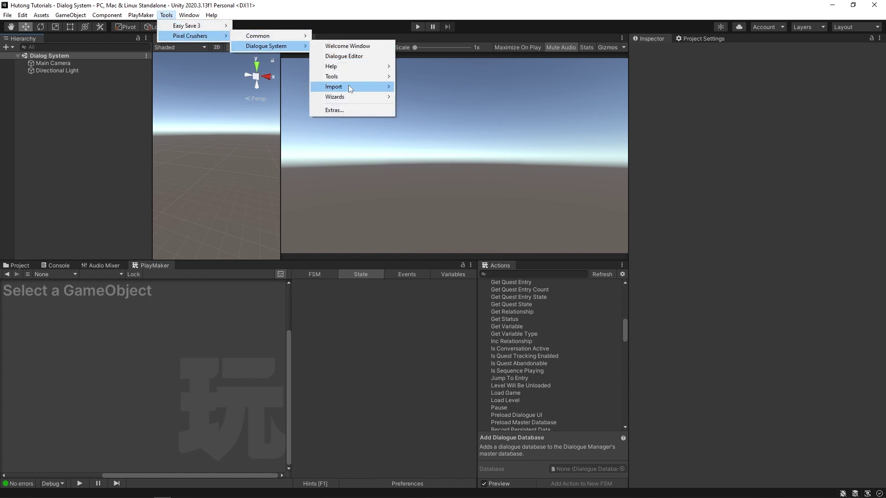
{"action": "mouse_move", "coordinate": [350, 98]}
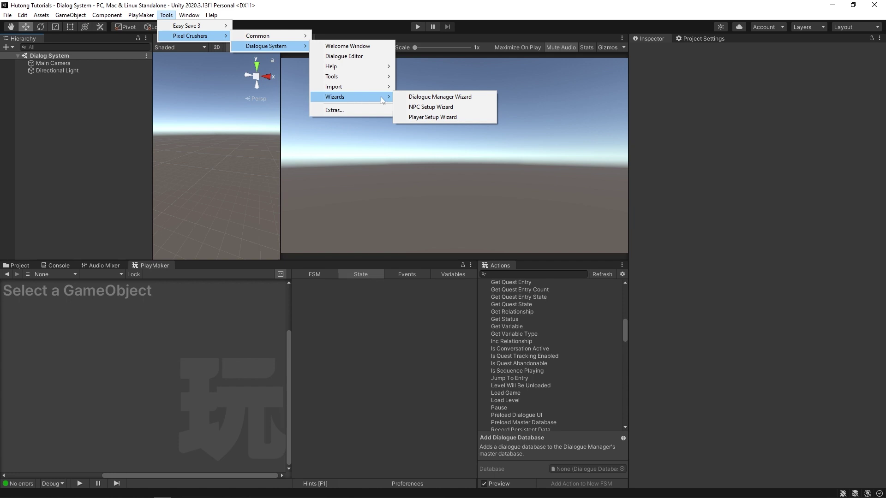
{"action": "left_click", "coordinate": [425, 97]}
{"action": "left_click_drag", "start_coordinate": [662, 241], "coordinate": [414, 119]}
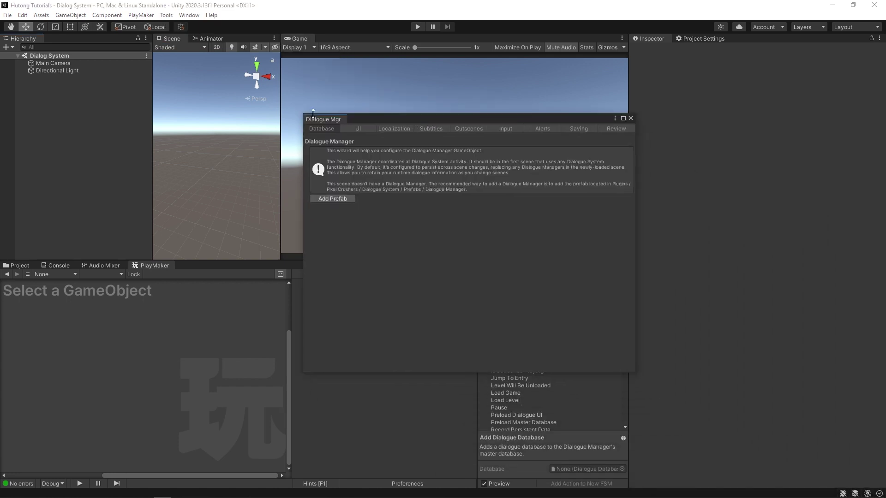
{"action": "left_click_drag", "start_coordinate": [323, 119], "coordinate": [329, 138]}
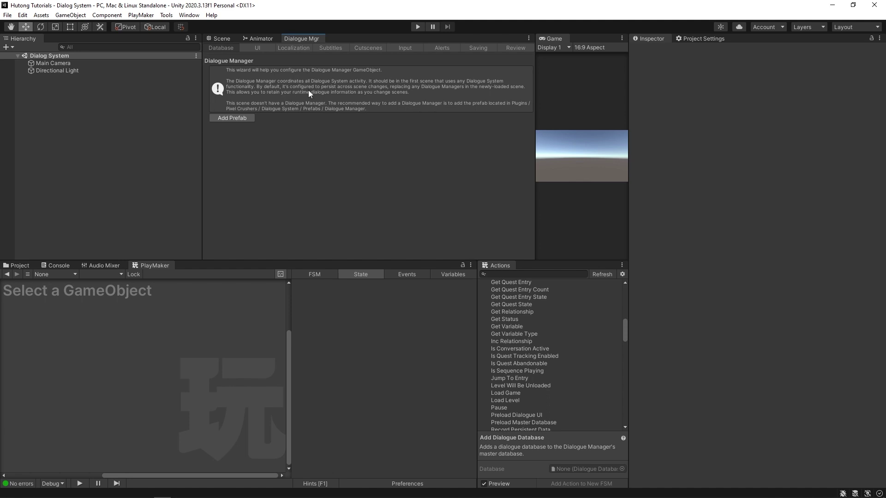
Add the Dialogue Manager prefab to the scene through the wizard and inspect its components.
{"action": "left_click", "coordinate": [235, 118]}
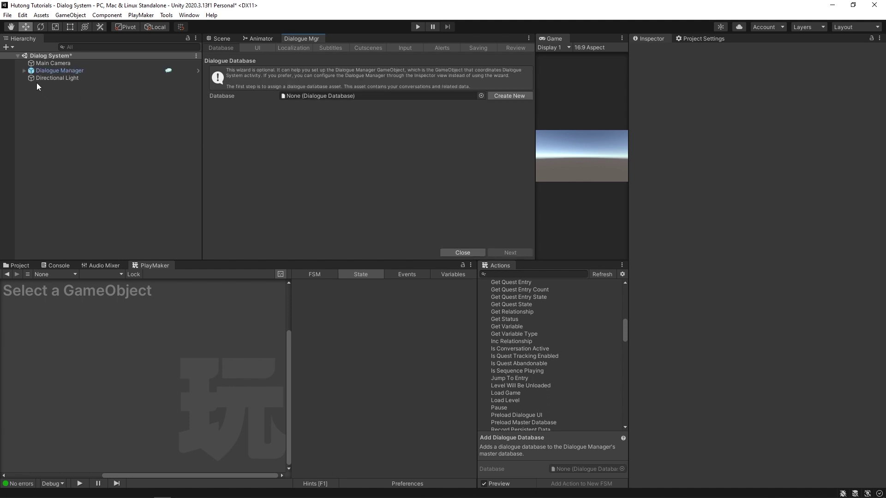
{"action": "left_click", "coordinate": [62, 72]}
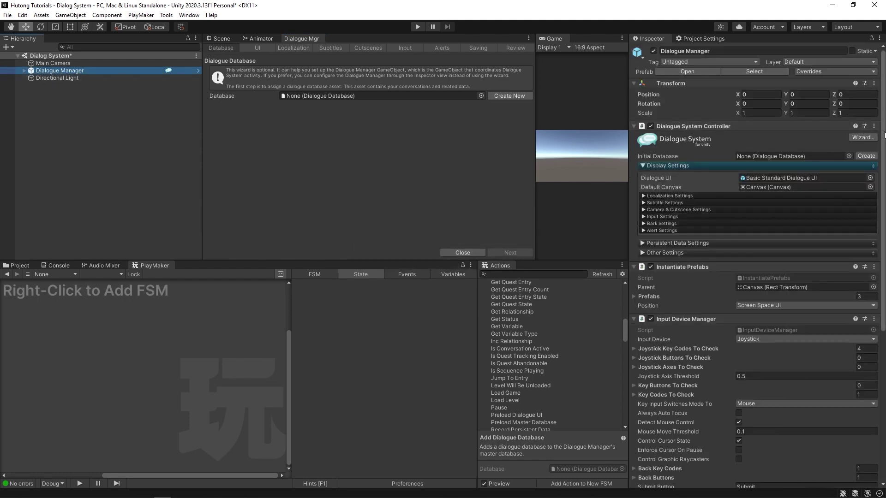
{"action": "mouse_move", "coordinate": [883, 120]}
{"action": "left_mouse_down"}
{"action": "mouse_move", "coordinate": [883, 268]}
{"action": "mouse_move", "coordinate": [883, 115]}
{"action": "left_mouse_up"}
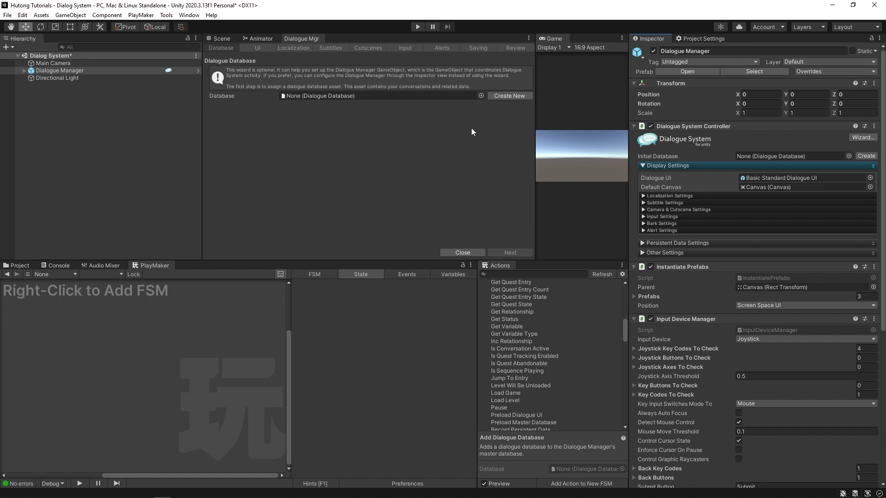
Create a new dialogue database in the wizard and move its asset into the 01_Scenes/Dialog System folder.
{"action": "left_click", "coordinate": [504, 96]}
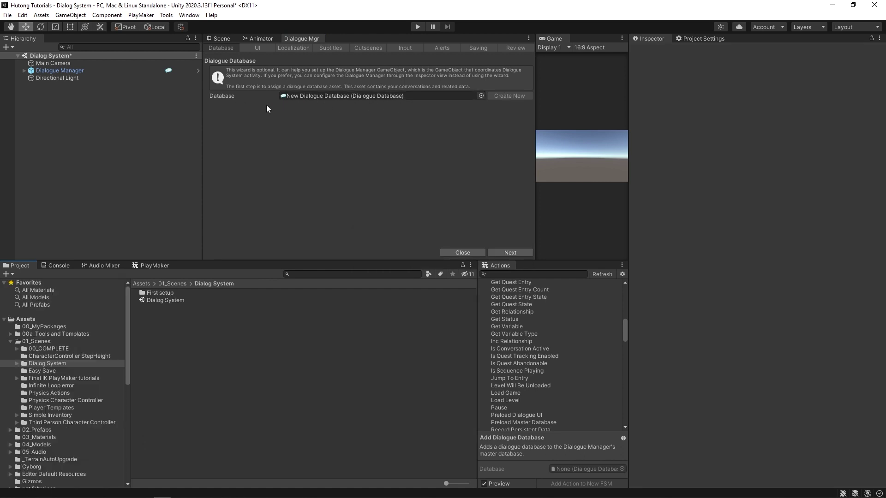
{"action": "left_click", "coordinate": [303, 94]}
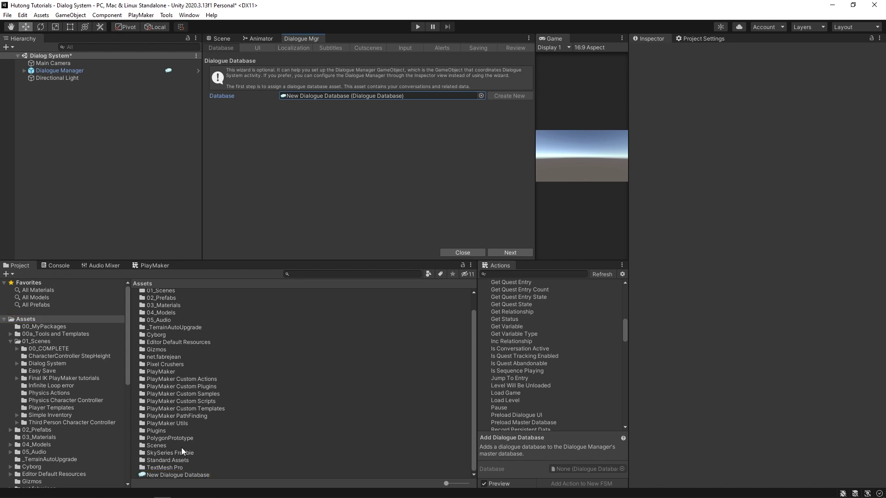
{"action": "left_click_drag", "start_coordinate": [158, 475], "coordinate": [38, 365]}
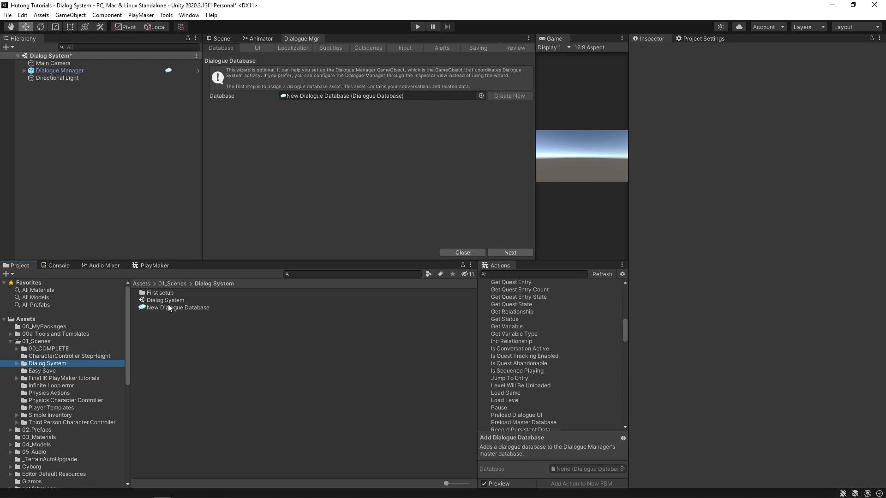
Rename the new dialogue database asset as TutorialDialogDatabase.
{"action": "left_click", "coordinate": [199, 307]}
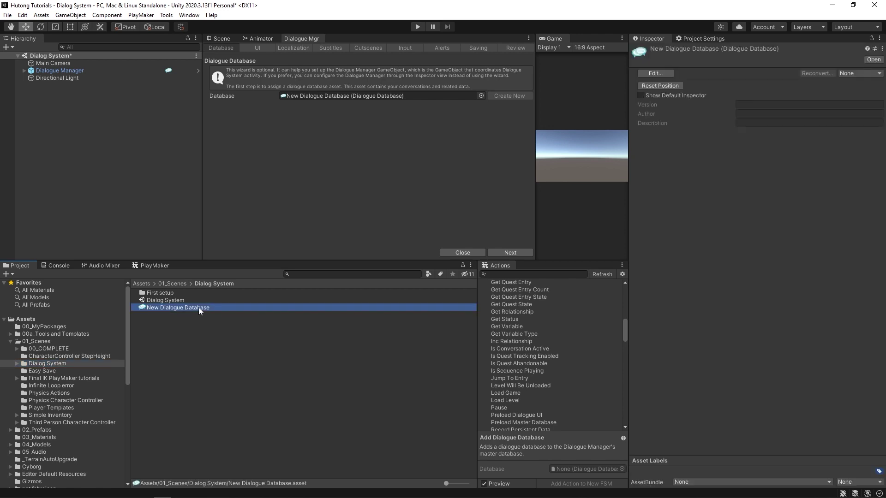
{"action": "left_click", "coordinate": [198, 307]}
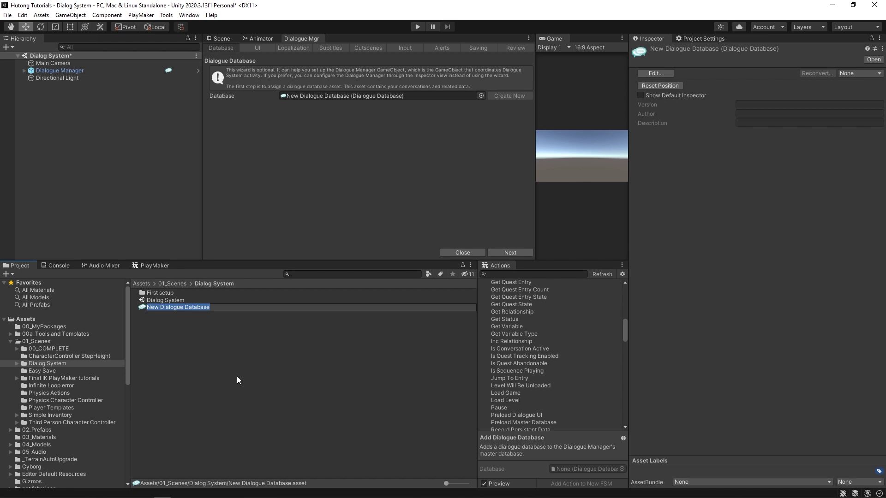
{"action": "type", "text": "TutorialDi"}
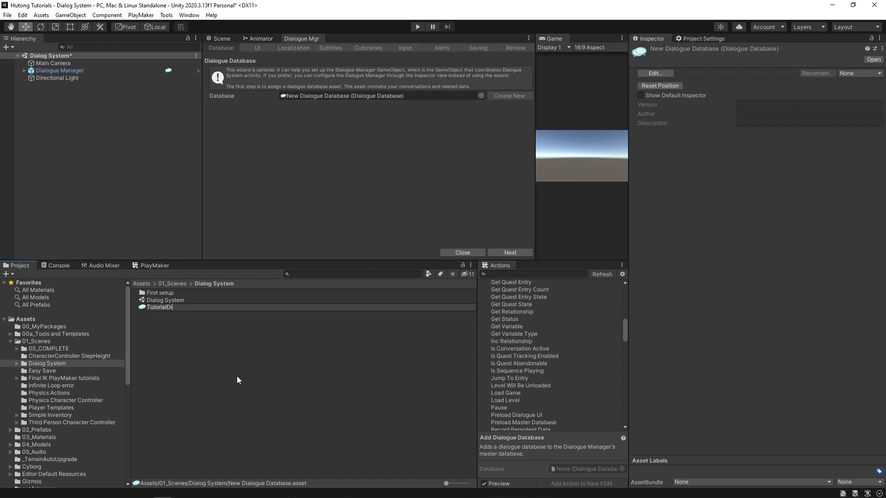
{"action": "type", "text": "alogDatabase"}
{"action": "key", "text": "Return"}
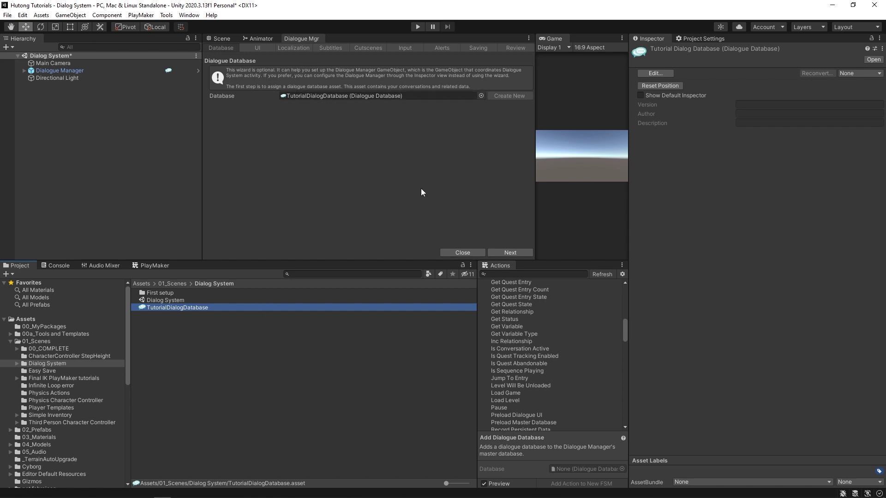
Go through the remaining Dialogue Manager Wizard pages from UI to Review with the default settings and finish the wizard.
{"action": "left_click", "coordinate": [509, 253]}
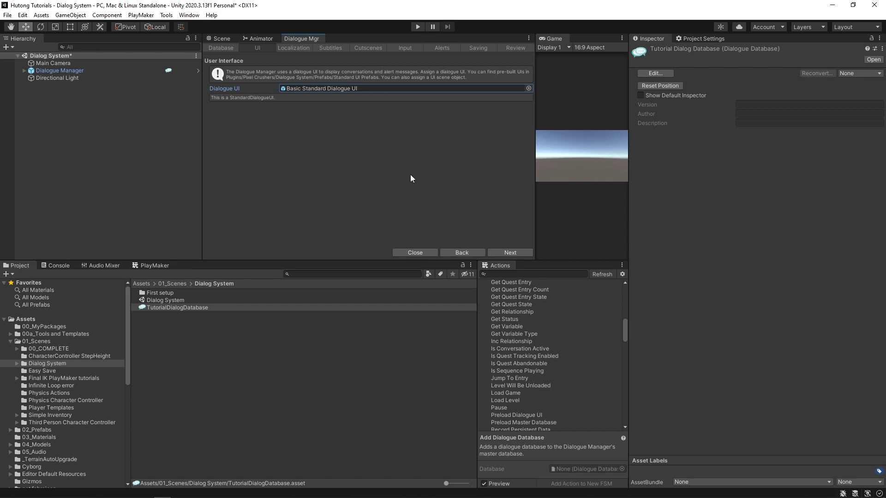
{"action": "left_click", "coordinate": [507, 253]}
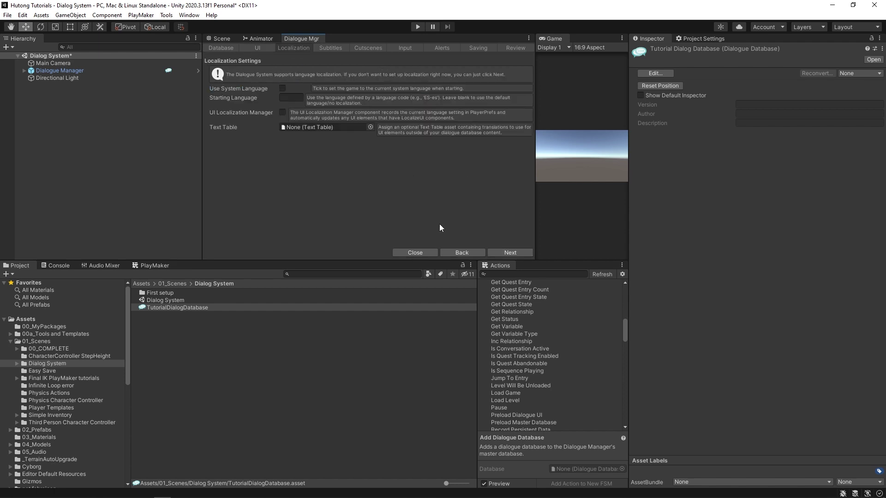
{"action": "left_click", "coordinate": [513, 254]}
{"action": "left_click", "coordinate": [515, 255]}
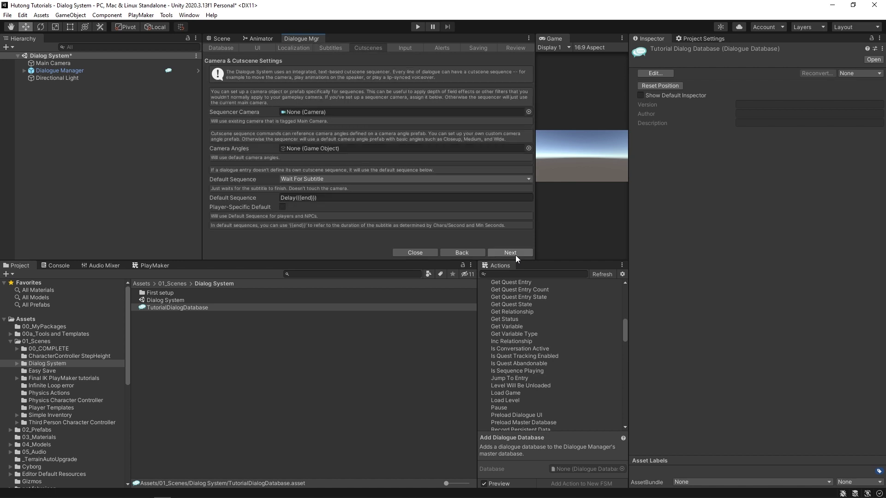
{"action": "left_click", "coordinate": [516, 256]}
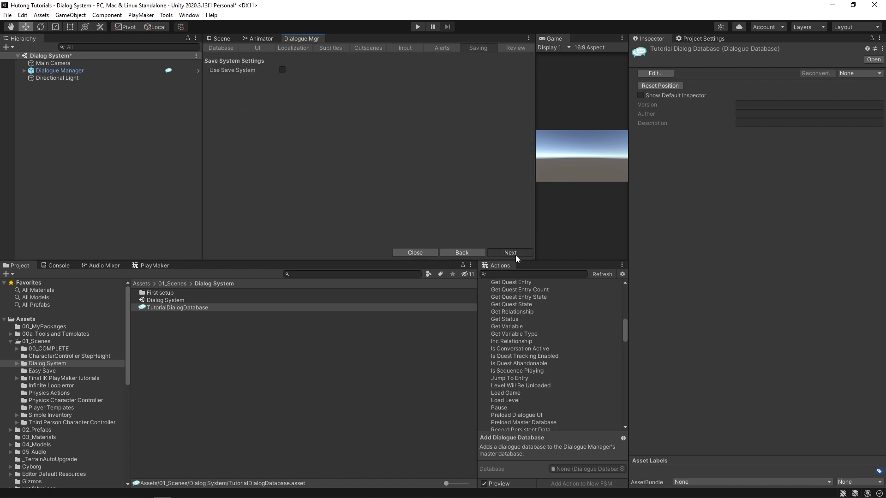
{"action": "left_click", "coordinate": [516, 256]}
{"action": "left_click", "coordinate": [515, 256]}
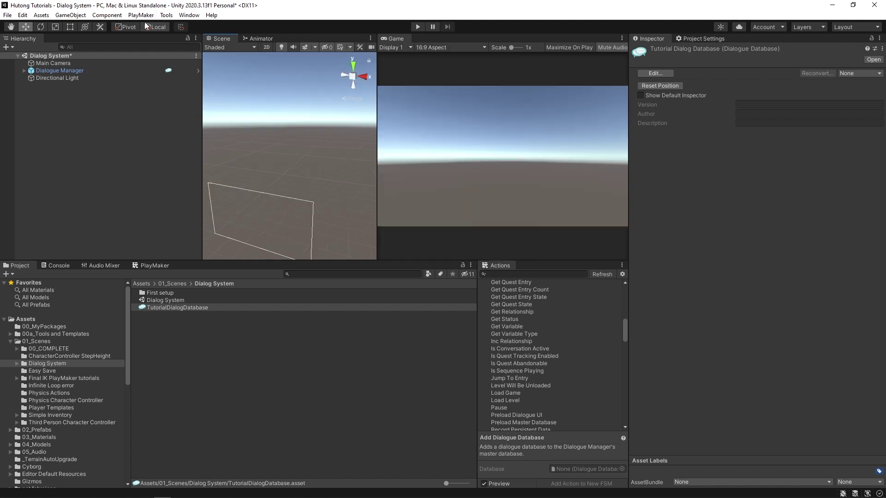
Open the Dialogue Editor, dock its window beside Scene and Animator, and widen the Hierarchy.
{"action": "left_click", "coordinate": [166, 15]}
{"action": "mouse_move", "coordinate": [192, 36]}
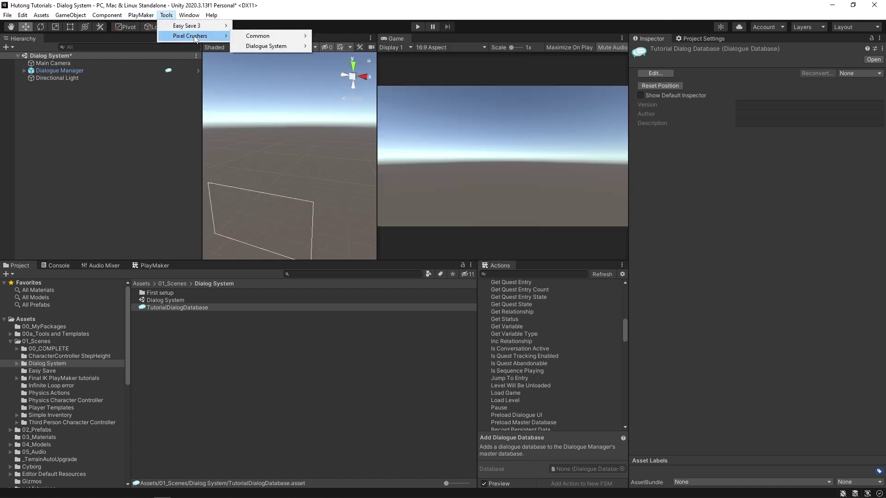
{"action": "mouse_move", "coordinate": [275, 48]}
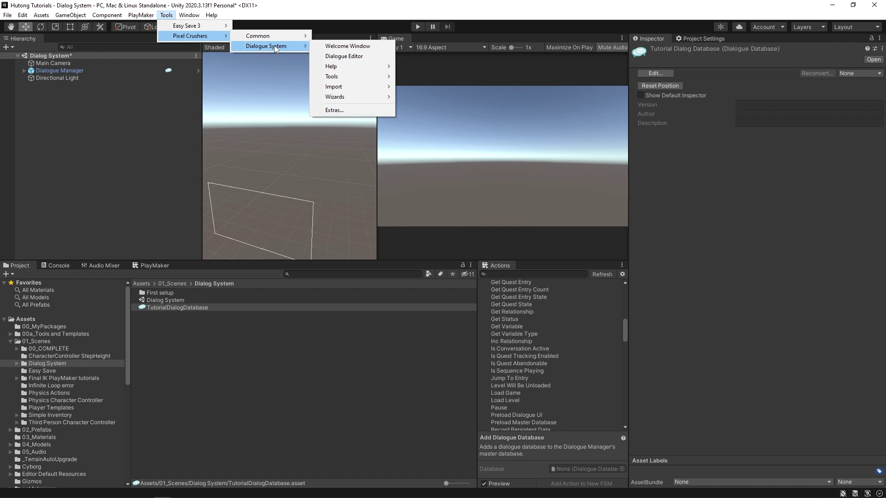
{"action": "left_click", "coordinate": [351, 56]}
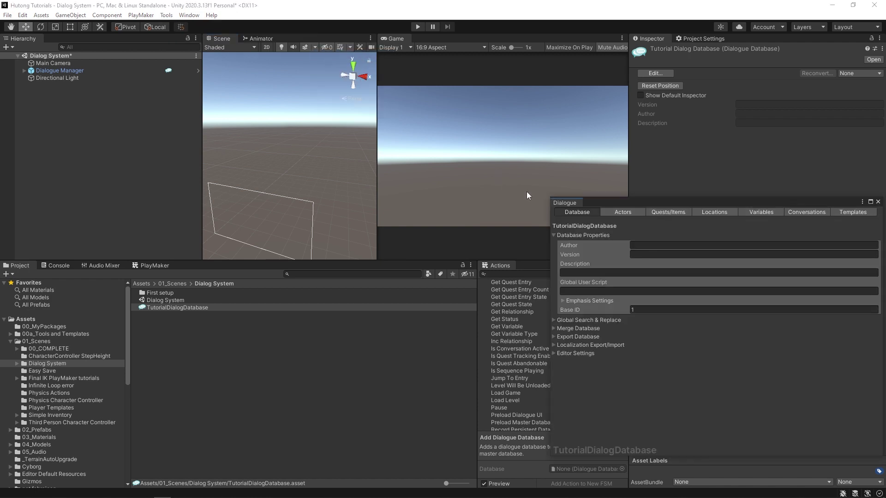
{"action": "left_click_drag", "start_coordinate": [565, 203], "coordinate": [348, 110]}
{"action": "left_click_drag", "start_coordinate": [203, 39], "coordinate": [152, 39]}
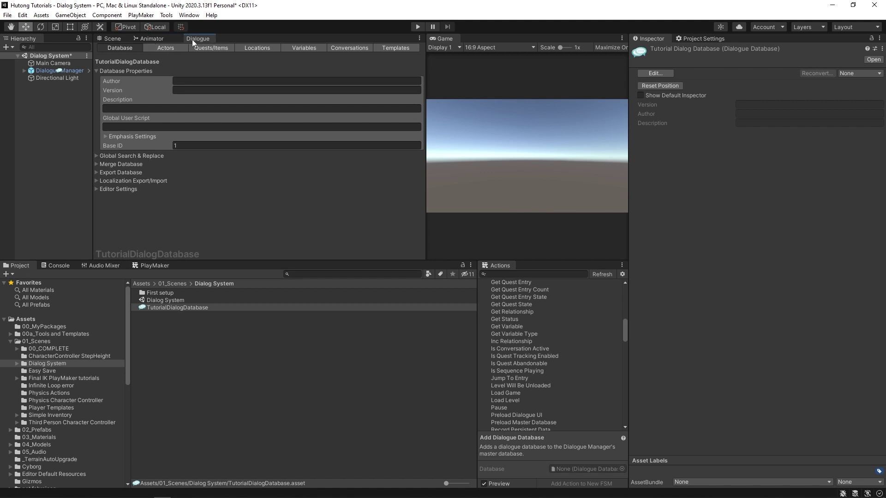
{"action": "left_click_drag", "start_coordinate": [93, 134], "coordinate": [153, 139]}
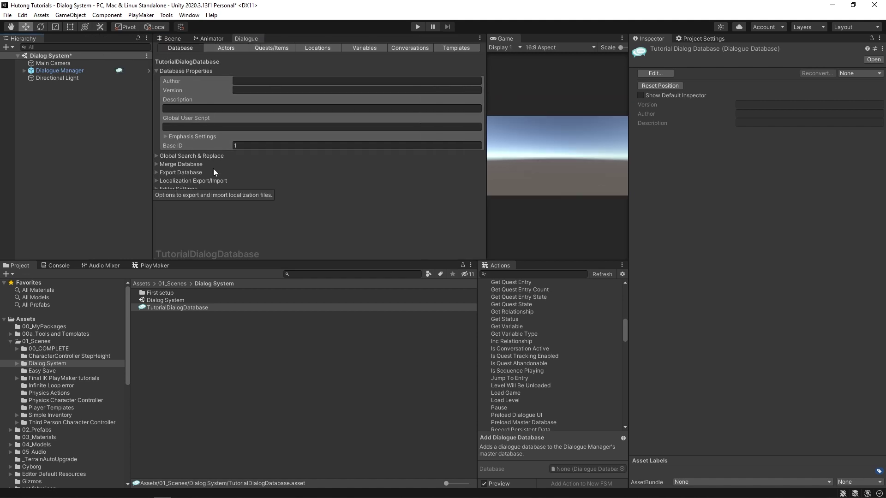
Examine the Player actor's properties, including its portrait textures, portrait sprites and description.
{"action": "left_click", "coordinate": [228, 47]}
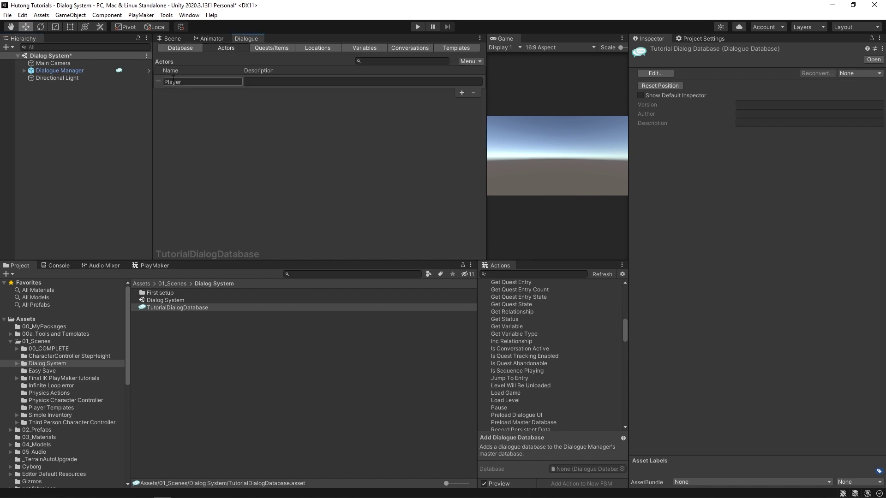
{"action": "left_click", "coordinate": [198, 82]}
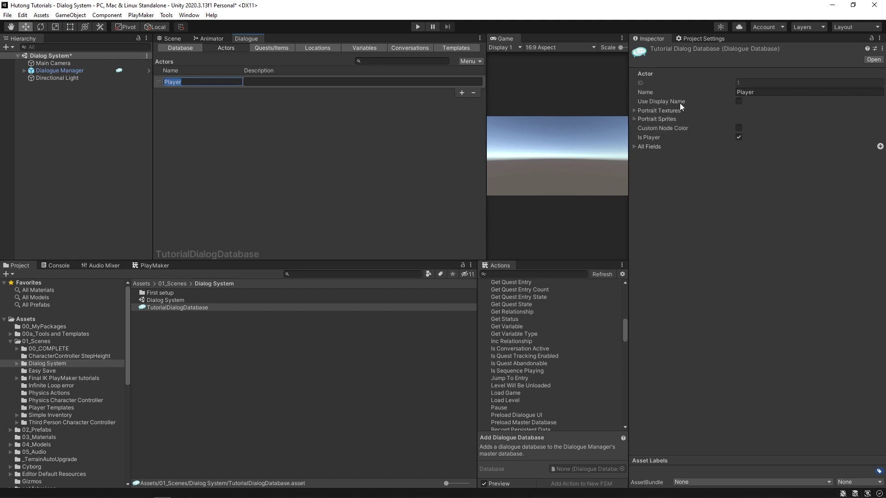
{"action": "left_click", "coordinate": [634, 111]}
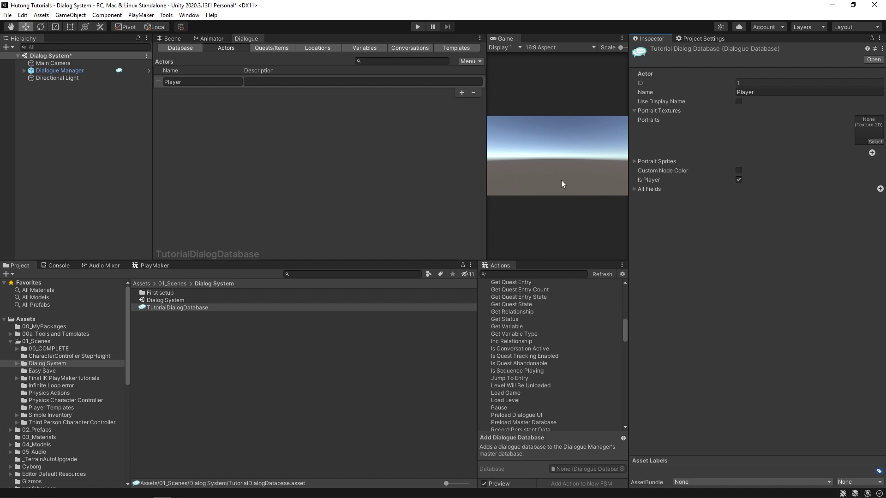
{"action": "left_click", "coordinate": [634, 161]}
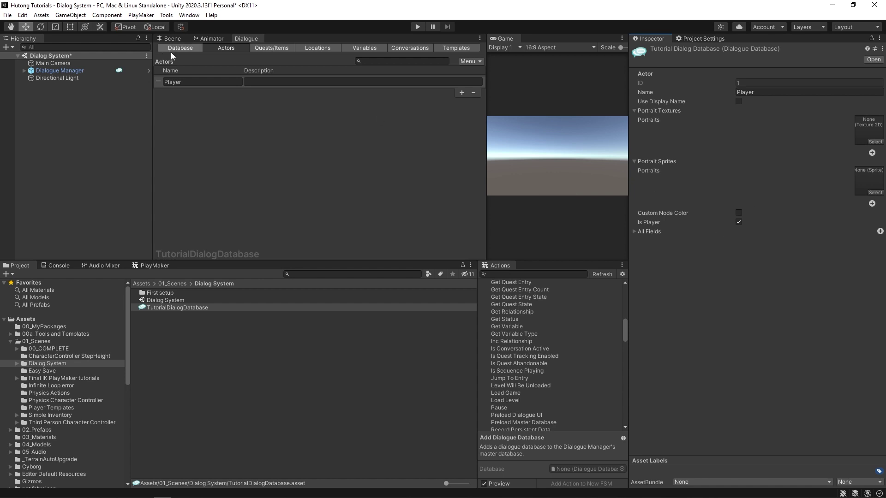
{"action": "left_click", "coordinate": [194, 82]}
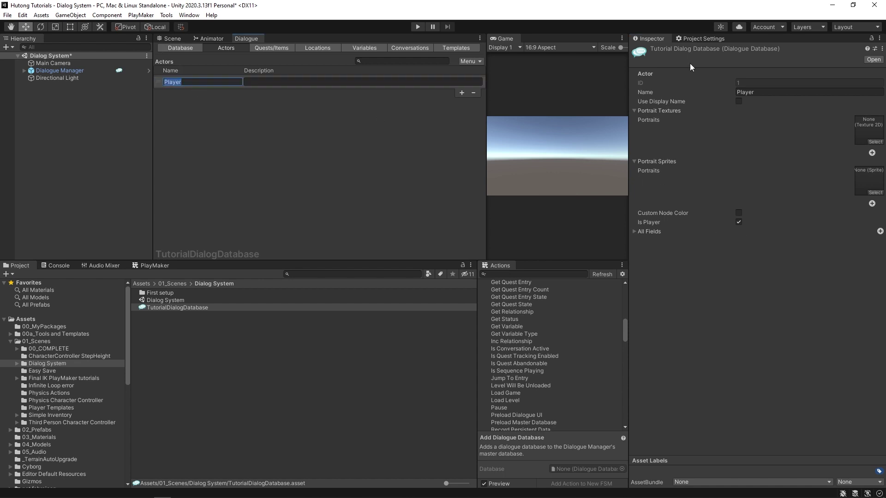
{"action": "left_click", "coordinate": [274, 82]}
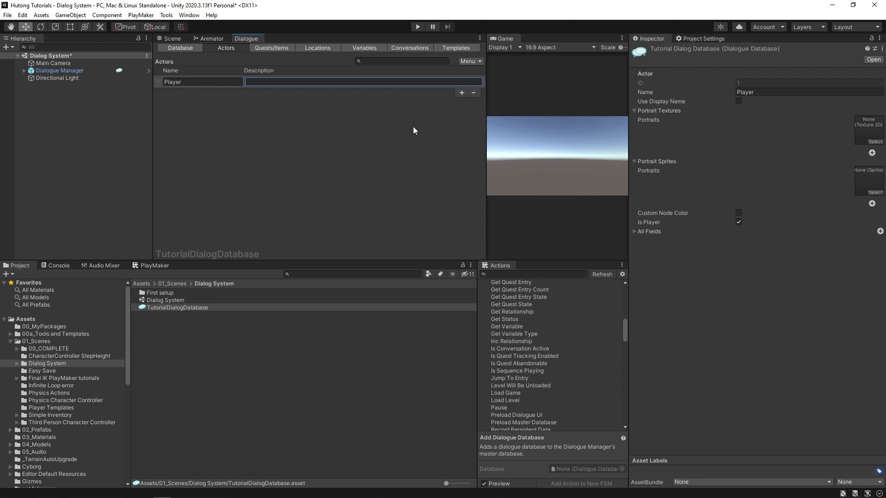
Add a second actor to the dialogue database and name it Loyd.
{"action": "left_click", "coordinate": [461, 93]}
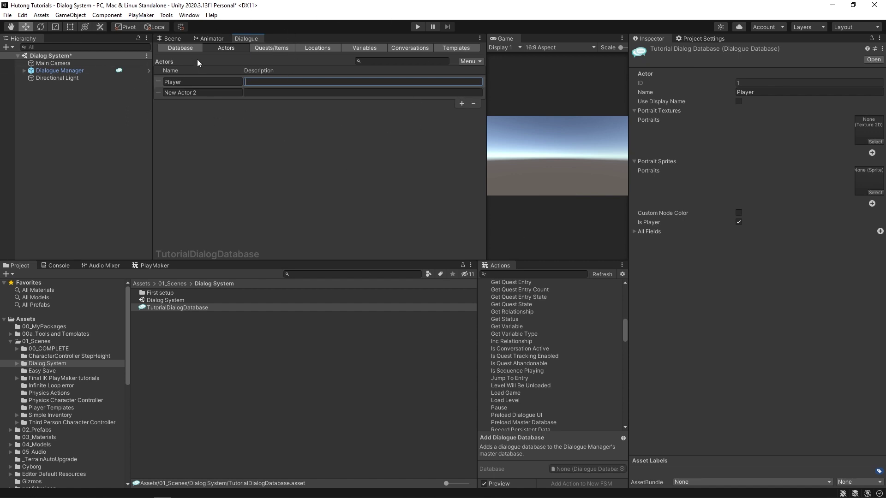
{"action": "left_click", "coordinate": [211, 92]}
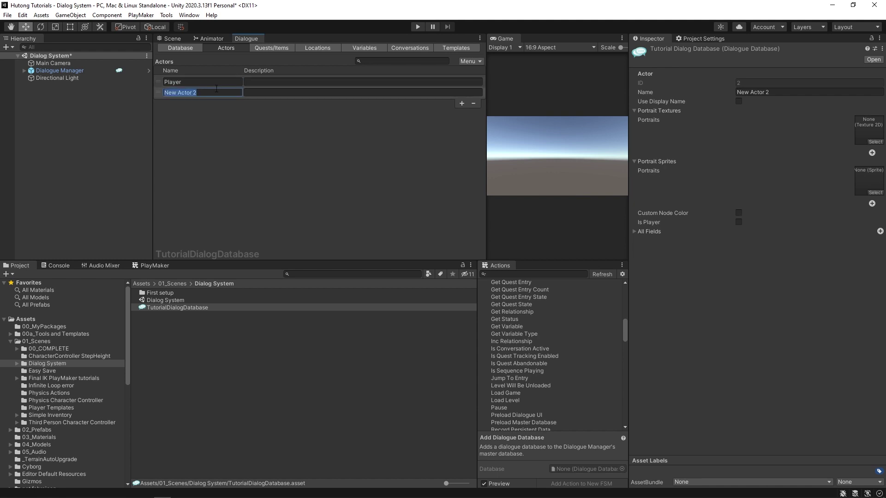
{"action": "type", "text": "Loyd"}
Create a new conversation in the database and set its START node's dialogue text to "Hello!".
{"action": "left_click", "coordinate": [400, 46]}
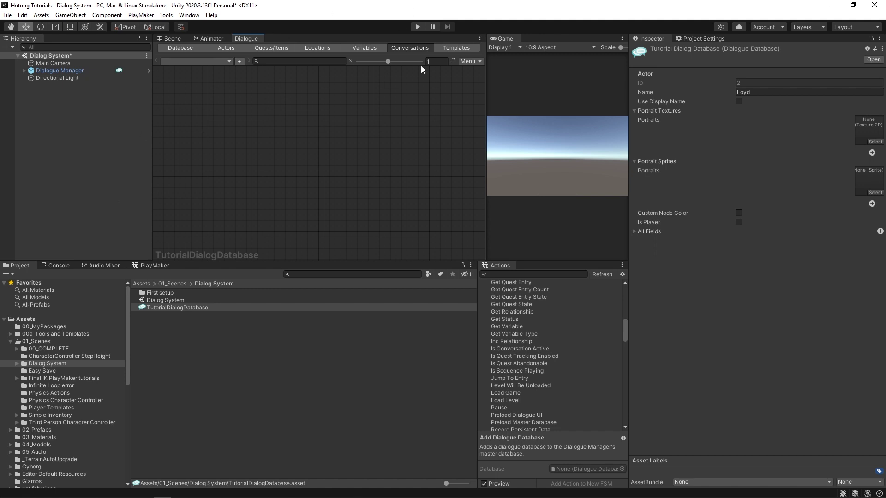
{"action": "left_click", "coordinate": [239, 62]}
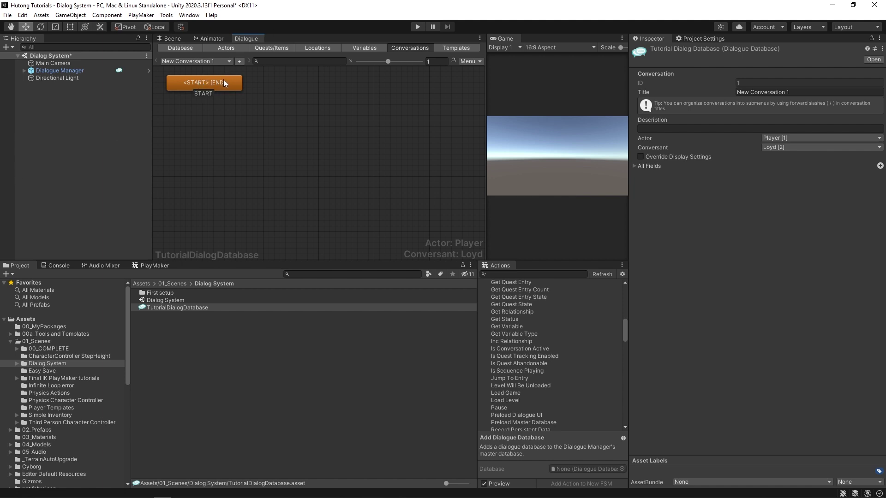
{"action": "left_click", "coordinate": [192, 84]}
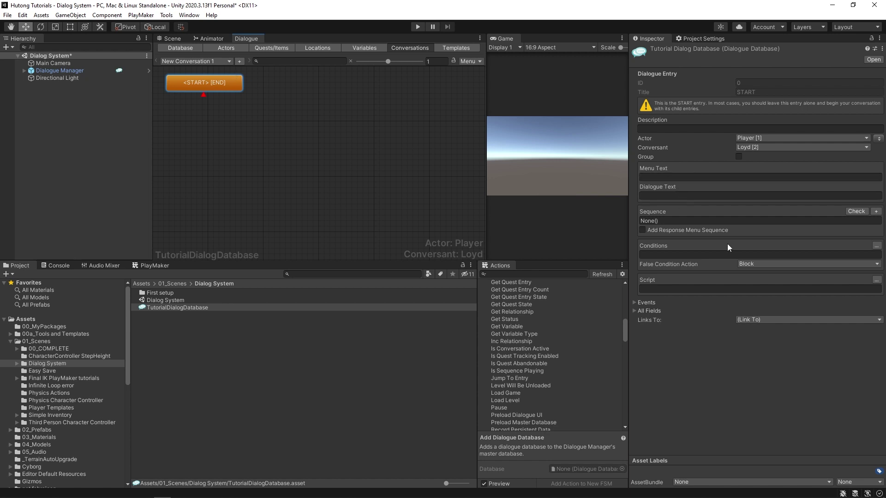
{"action": "left_click", "coordinate": [680, 197]}
{"action": "type", "text": "Hello!"}
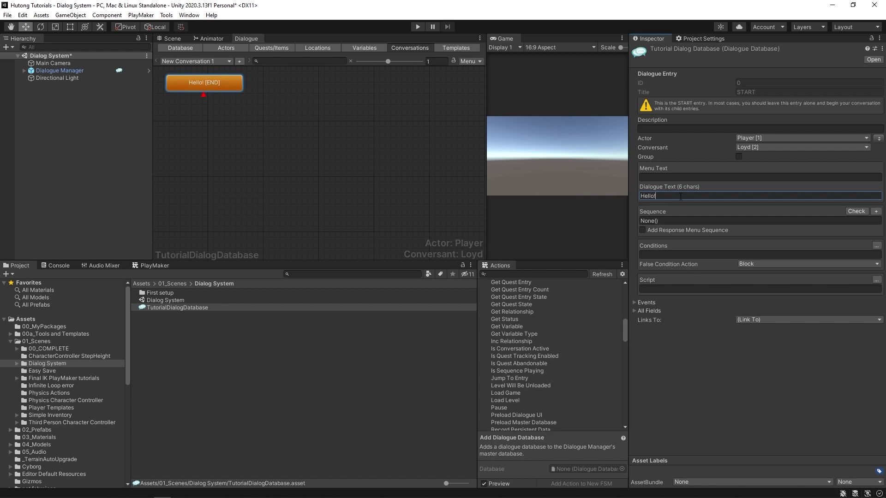
Replace the START node's dialogue text with "Hi, my name is Lloyd." directly in the node graph.
{"action": "double_click", "coordinate": [196, 86]}
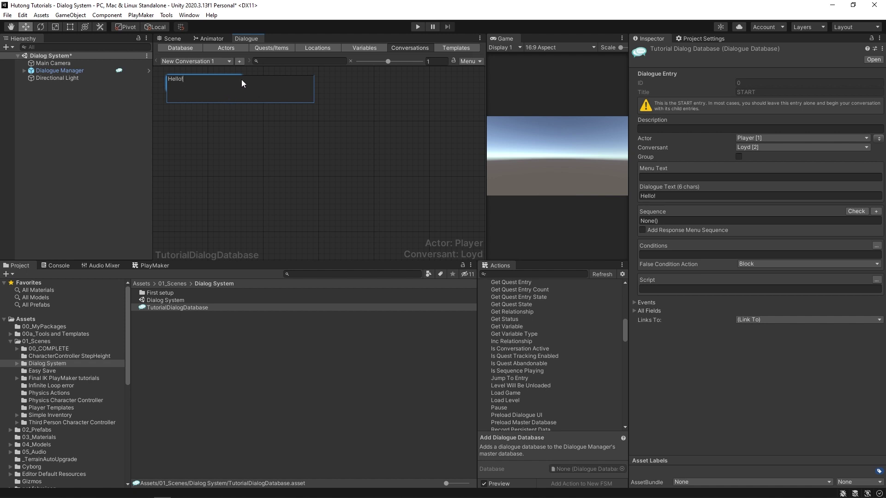
{"action": "double_click", "coordinate": [206, 84]}
{"action": "type", "text": "Him"}
{"action": "key", "text": "BackSpace"}
{"action": "type", "text": ", my name is"}
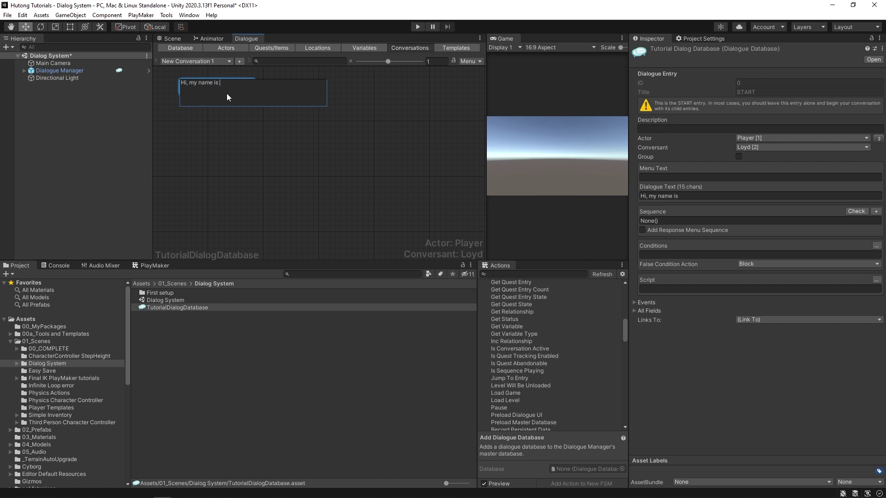
{"action": "type", "text": " Lloyd."}
{"action": "left_click", "coordinate": [241, 123]}
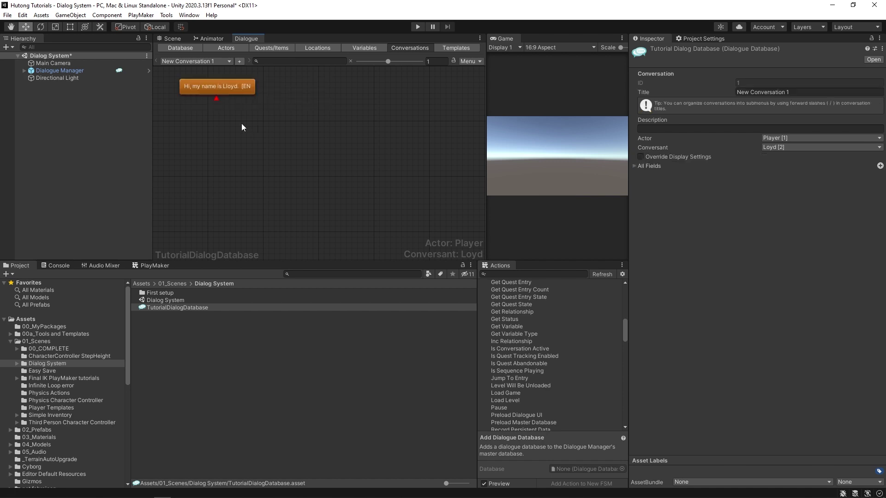
Create a child node under the START node with the dialogue text "Goodbye!".
{"action": "right_click", "coordinate": [200, 88]}
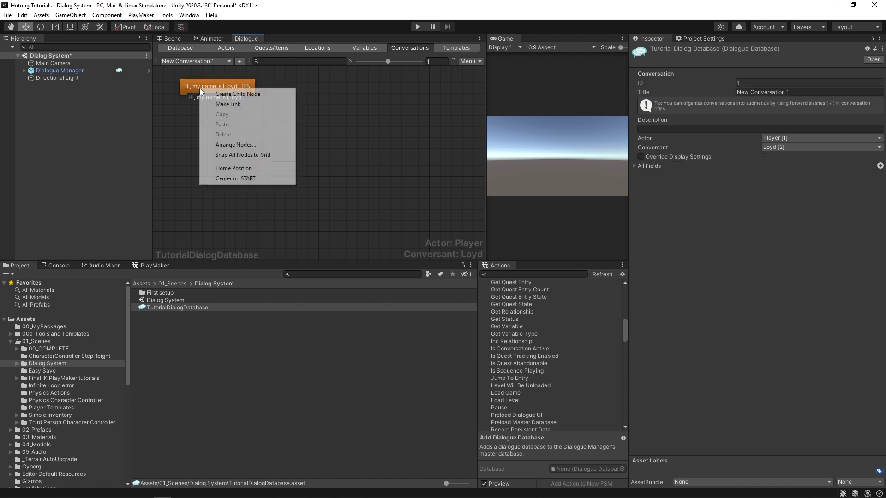
{"action": "left_click", "coordinate": [234, 94]}
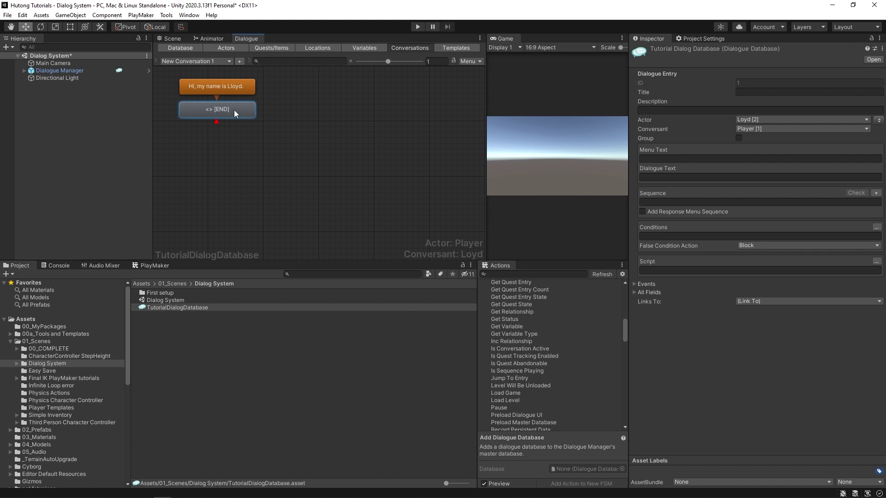
{"action": "double_click", "coordinate": [219, 109]}
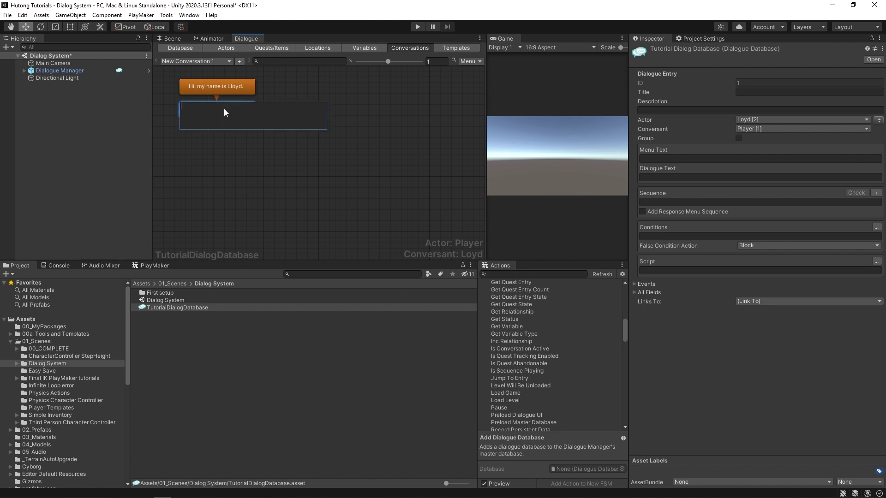
{"action": "type", "text": "Goodbye!"}
Set the conversation's title to FirstSimpleConversation.
{"action": "left_click", "coordinate": [248, 198]}
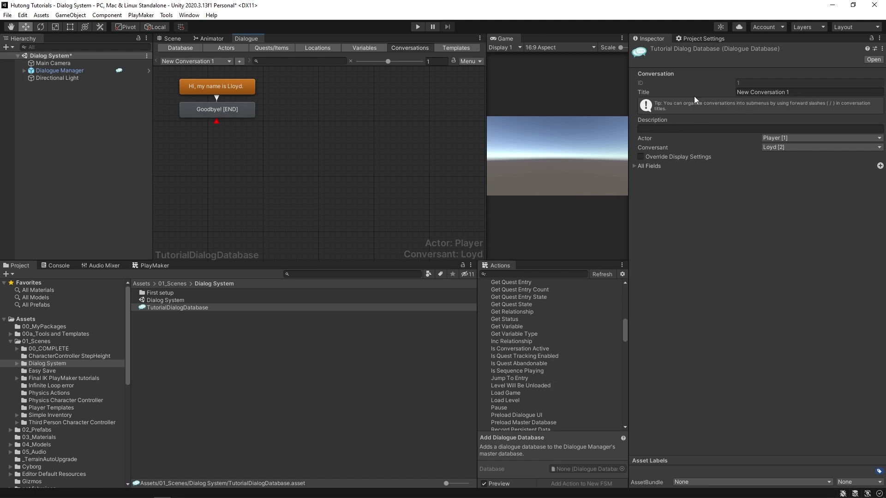
{"action": "left_click", "coordinate": [763, 91]}
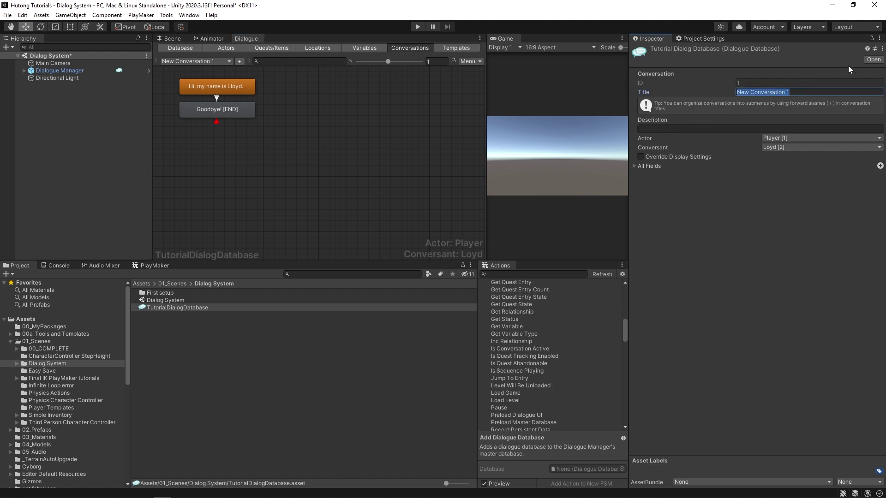
{"action": "type", "text": "FirstSimpleConversation"}
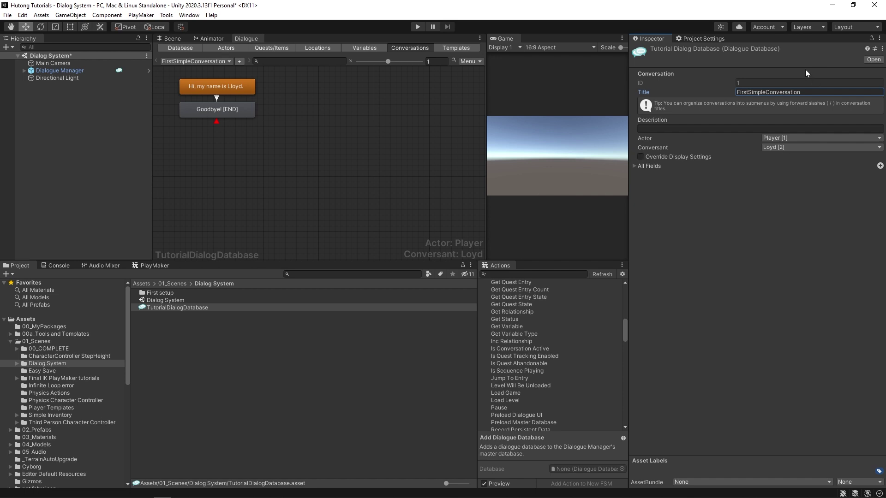
Create an empty game object in the scene named Conversation Starter.
{"action": "left_click", "coordinate": [172, 38]}
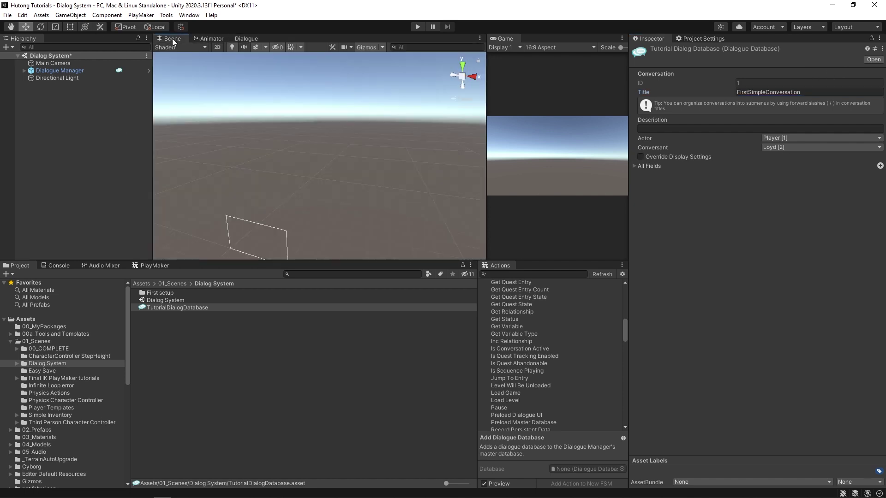
{"action": "right_click", "coordinate": [59, 137]}
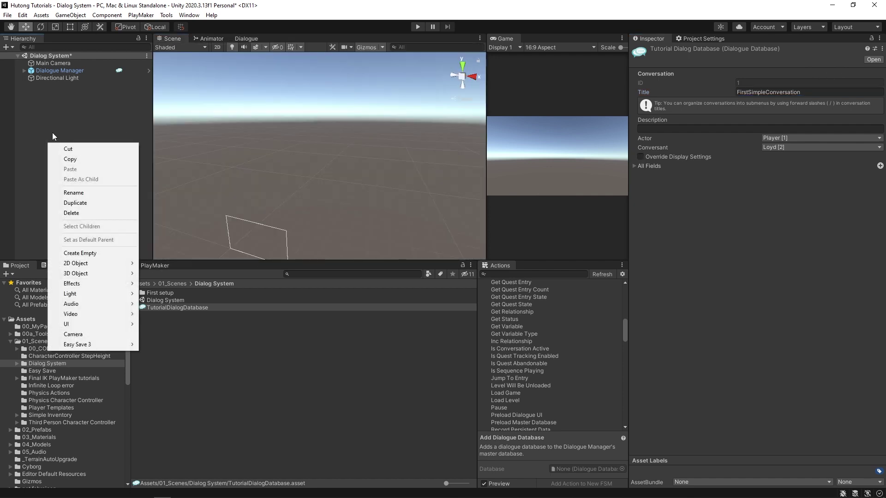
{"action": "left_click", "coordinate": [93, 253]}
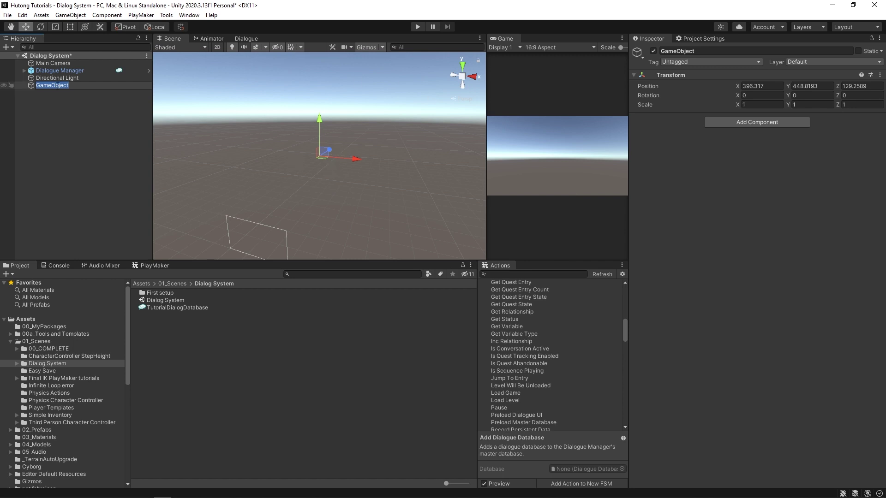
{"action": "type", "text": "Conversation S"}
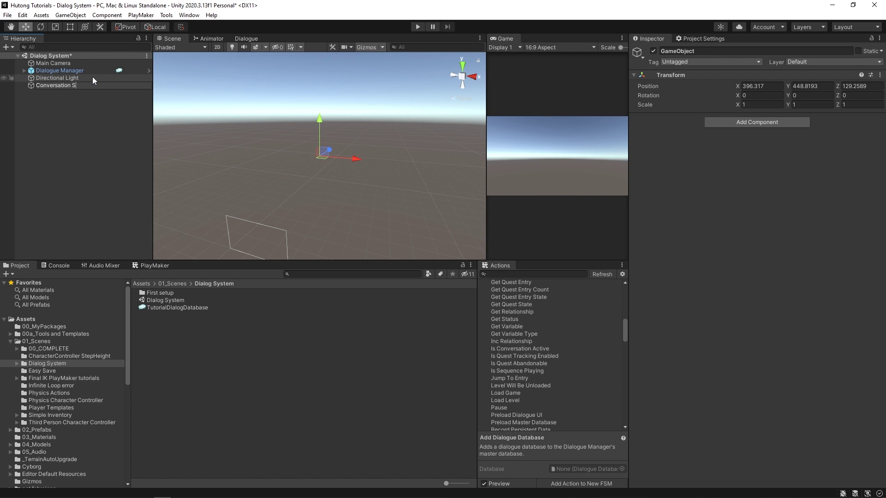
{"action": "type", "text": "tarter"}
{"action": "key", "text": "Return"}
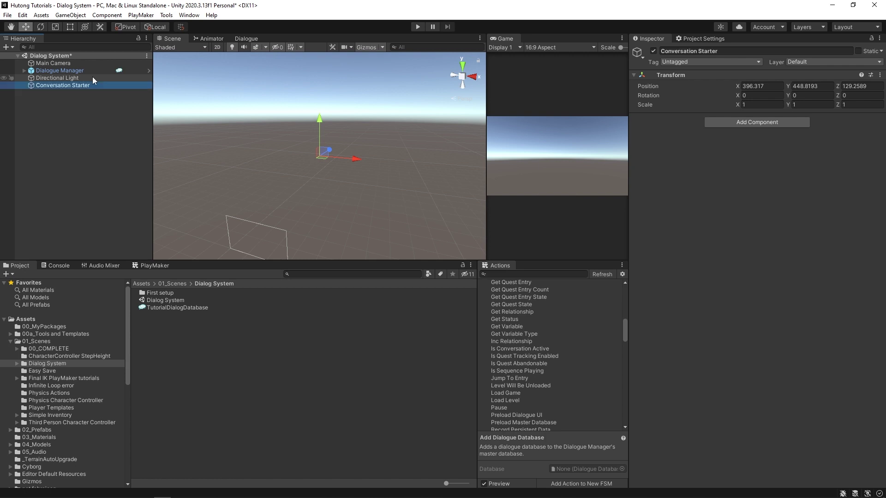
Add a PlayMaker FSM to the Conversation Starter object.
{"action": "left_click", "coordinate": [145, 266]}
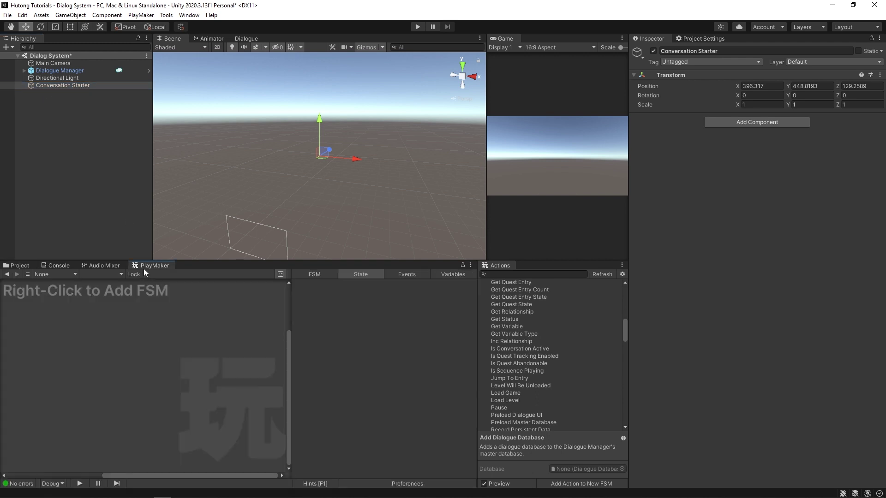
{"action": "right_click", "coordinate": [118, 348]}
{"action": "left_click", "coordinate": [139, 353]}
{"action": "middle_click_drag", "start_coordinate": [96, 344], "coordinate": [197, 338]}
{"action": "scroll", "coordinate": [564, 359], "scroll_direction": "down", "scroll_amount": 6}
Add a Start Conversation action to State 1 and choose FirstSimpleConversation as its conversation.
{"action": "left_click", "coordinate": [527, 273]}
{"action": "type", "text": "art con"}
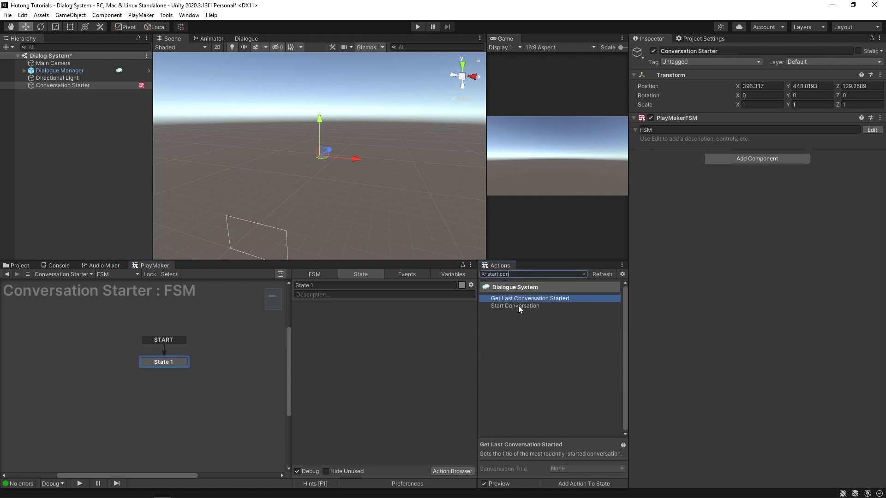
{"action": "left_click_drag", "start_coordinate": [519, 306], "coordinate": [383, 325]}
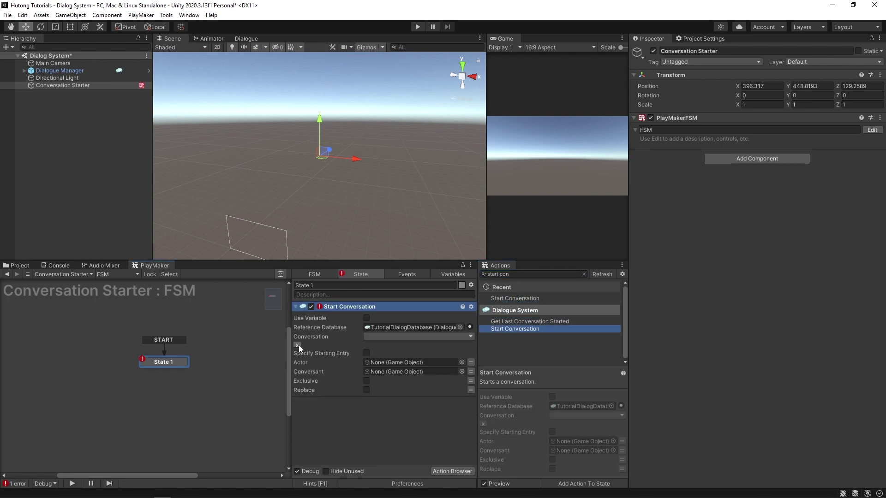
{"action": "left_click_drag", "start_coordinate": [290, 332], "coordinate": [249, 335]}
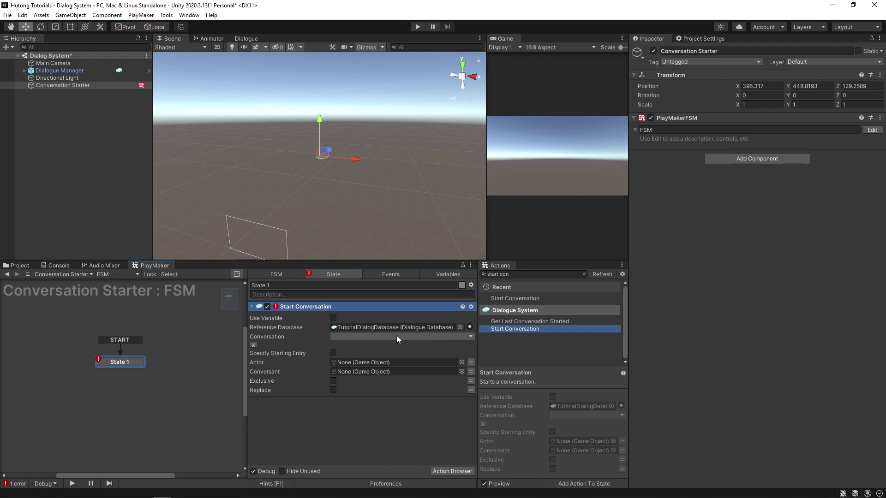
{"action": "left_click", "coordinate": [410, 337]}
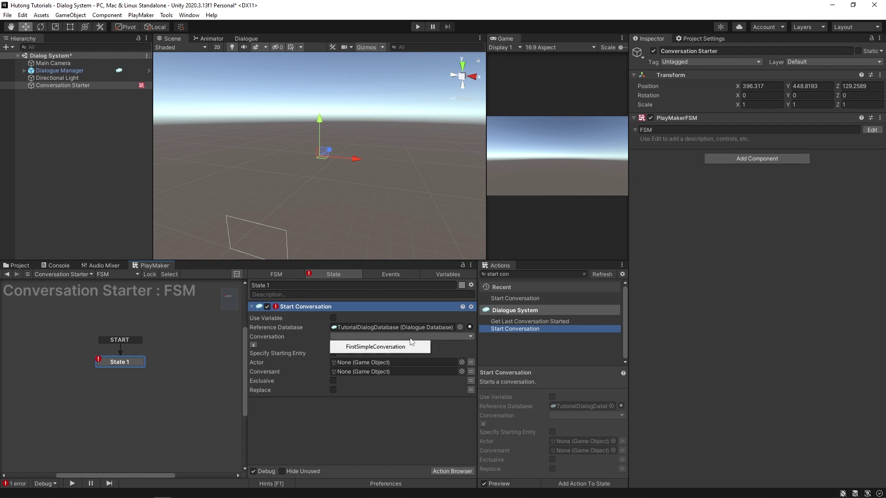
{"action": "left_click", "coordinate": [365, 347]}
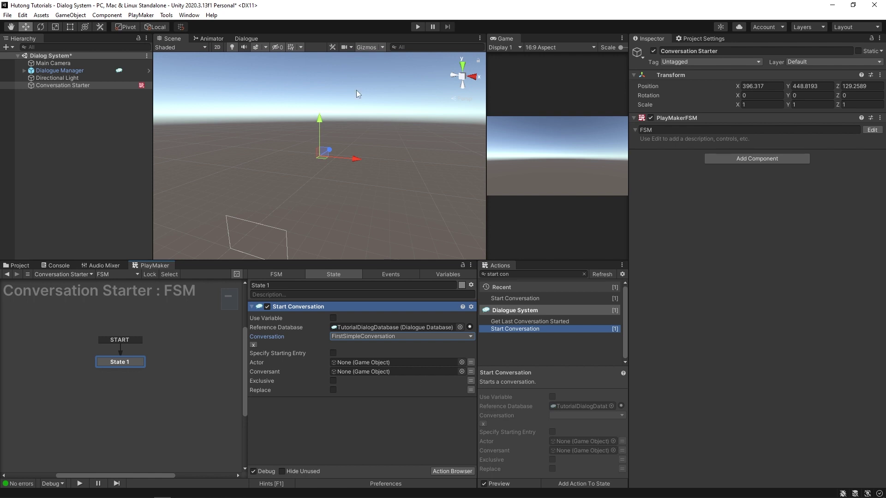
Widen the Game view and run the scene to test the conversation start, and stop it again.
{"action": "left_click_drag", "start_coordinate": [487, 162], "coordinate": [264, 152]}
{"action": "key", "text": "ctrl+p"}
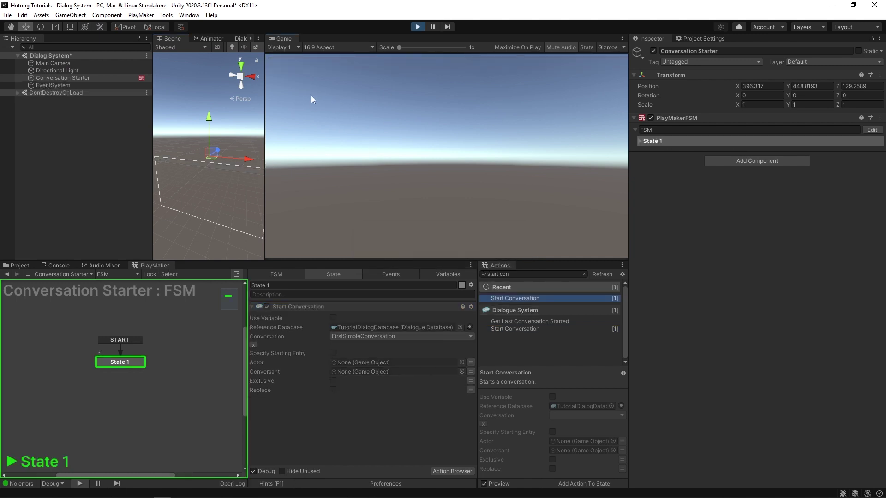
{"action": "key", "text": "ctrl+p"}
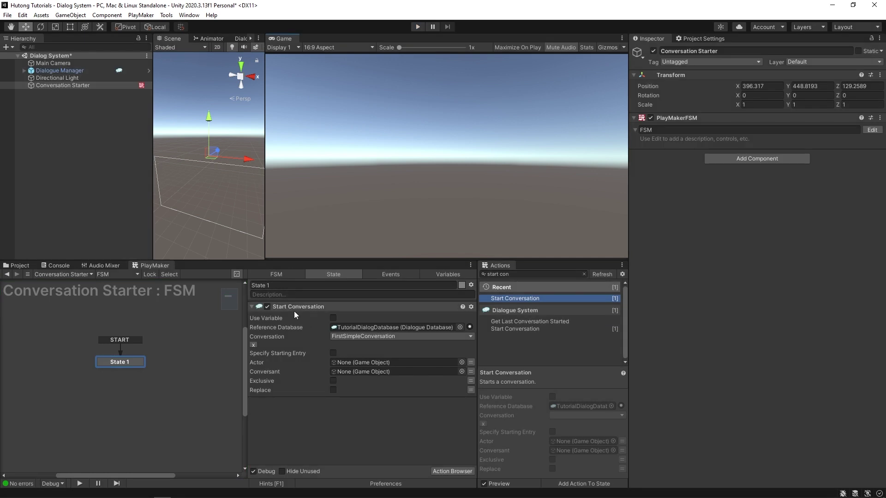
Move the Start Conversation action from State 1 into a new State 2, and give State 1 a Wait action of 2 seconds.
{"action": "left_click", "coordinate": [217, 364], "text": "ctrl"}
{"action": "left_click_drag", "start_coordinate": [216, 365], "coordinate": [203, 363]}
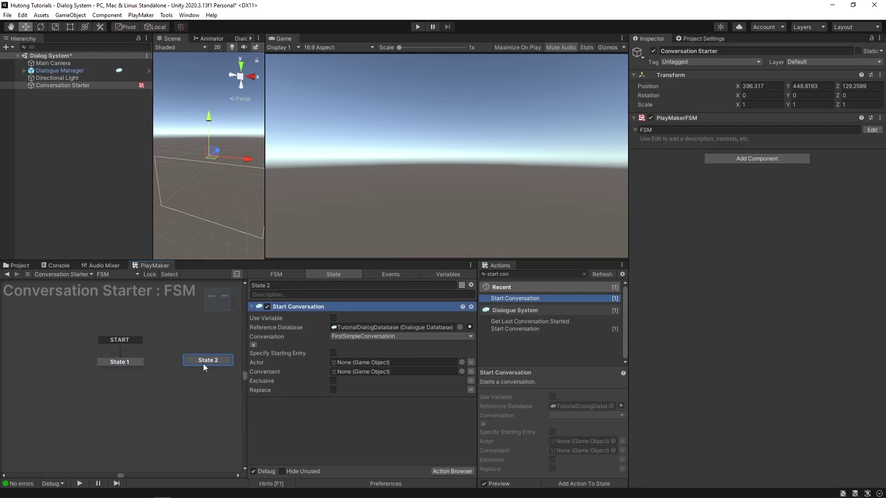
{"action": "left_click", "coordinate": [128, 362]}
{"action": "left_click", "coordinate": [539, 273]}
{"action": "type", "text": "wait"}
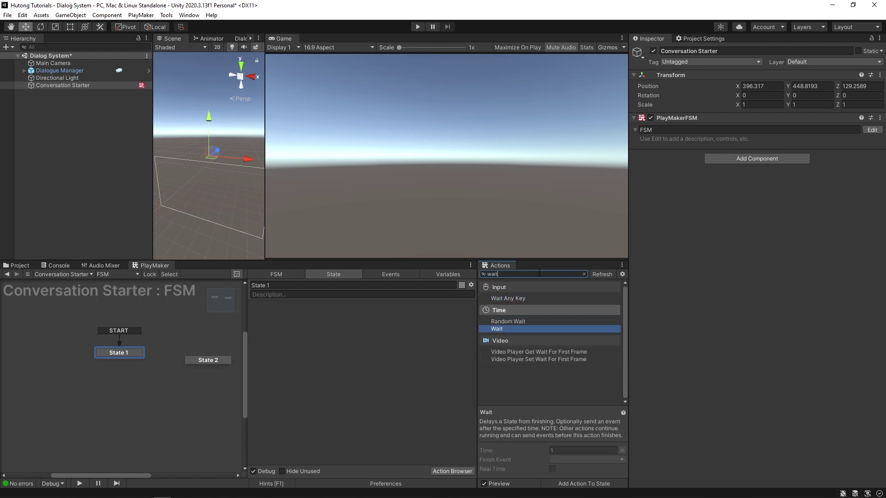
{"action": "left_click_drag", "start_coordinate": [497, 351], "coordinate": [360, 320]}
{"action": "type", "text": "2"}
Link State 1 to State 2 with a FINISHED transition and check the actions of both states.
{"action": "left_click", "coordinate": [126, 356], "text": "ctrl"}
{"action": "left_click_drag", "start_coordinate": [122, 361], "coordinate": [190, 356]}
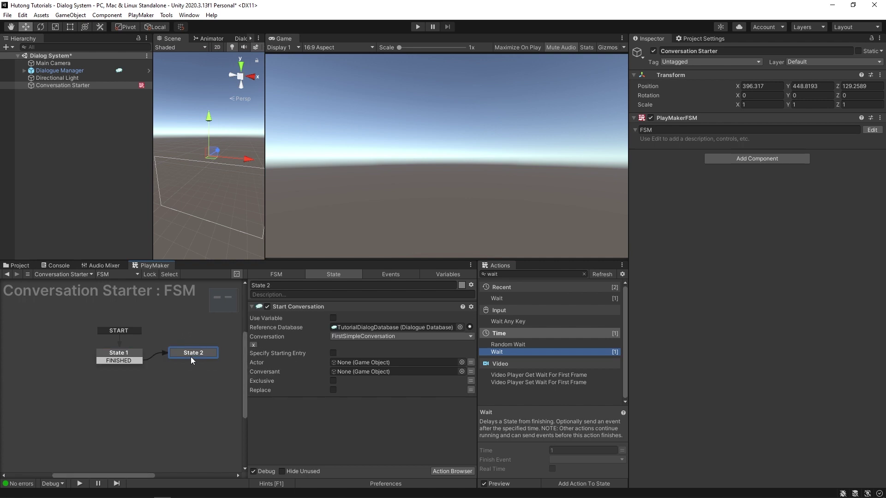
{"action": "left_click", "coordinate": [126, 358]}
{"action": "left_click", "coordinate": [178, 354]}
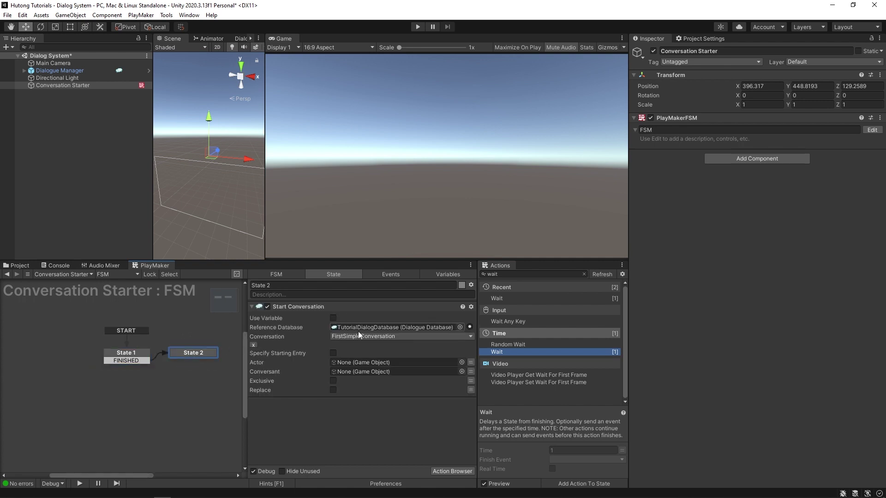
{"action": "left_click", "coordinate": [133, 359]}
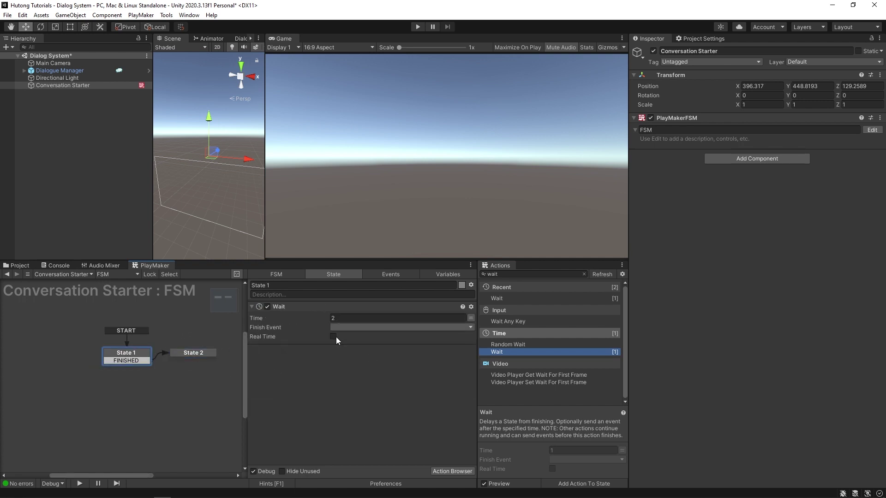
{"action": "left_click", "coordinate": [189, 356]}
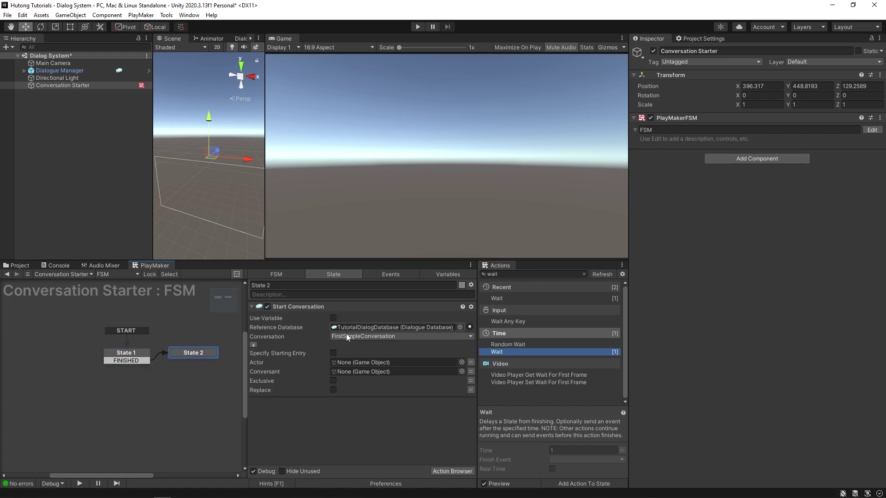
Run the scene to test the delayed conversation in the Game view, and exit play mode.
{"action": "key", "text": "ctrl+p"}
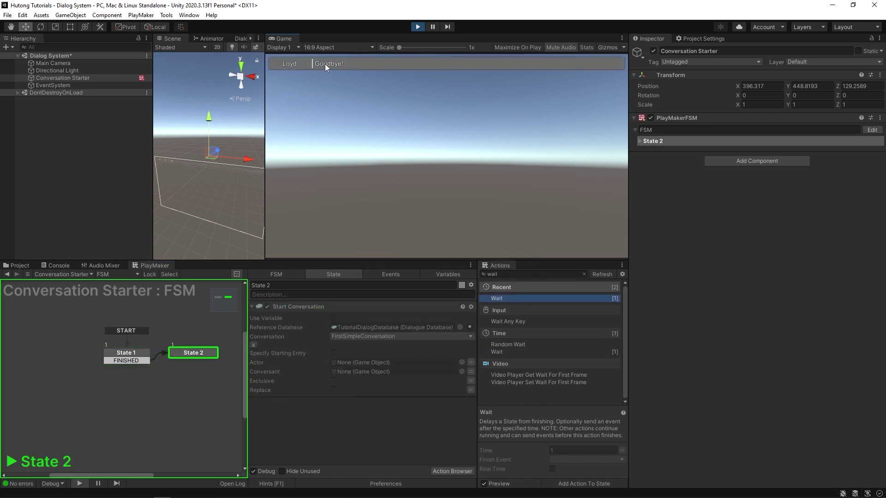
{"action": "left_click", "coordinate": [327, 65]}
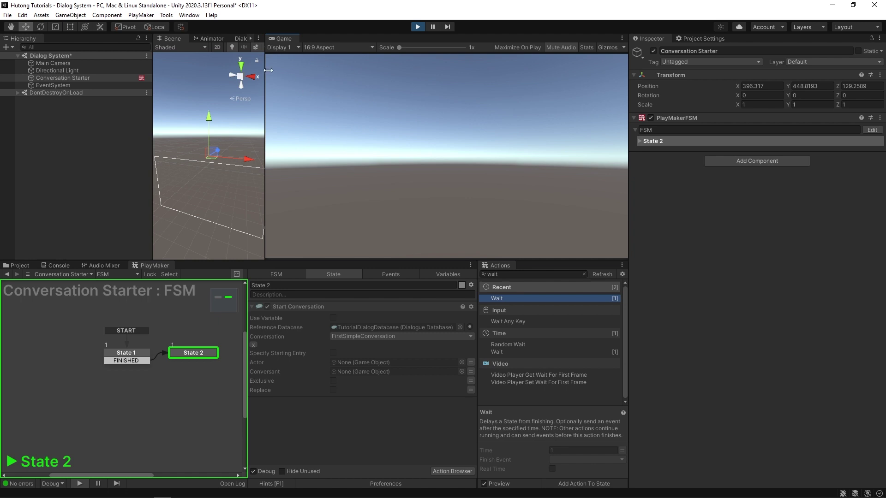
{"action": "key", "text": "ctrl+p"}
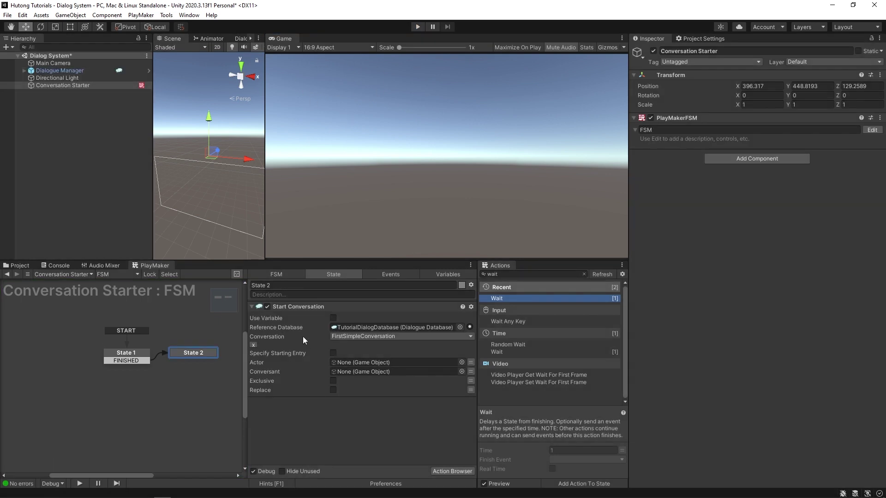
Return to the dialogue graph and replace the START node's dialogue text with "<START>".
{"action": "left_click_drag", "start_coordinate": [265, 139], "coordinate": [360, 139]}
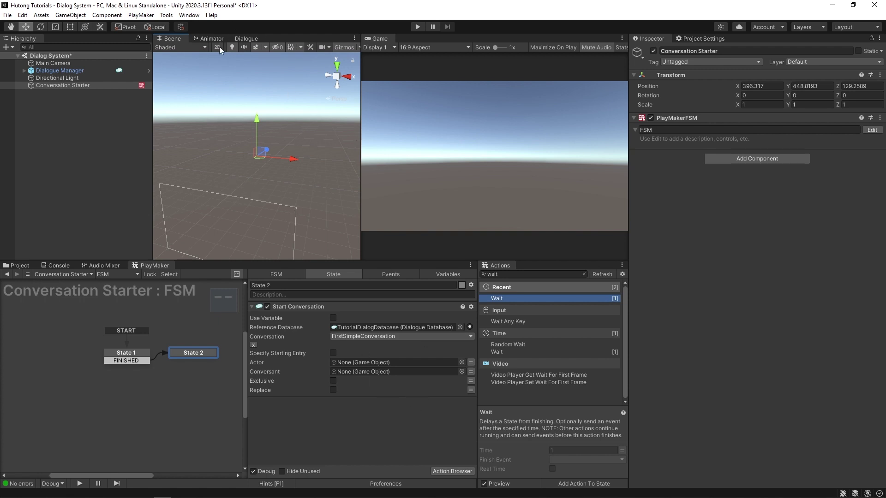
{"action": "left_click", "coordinate": [246, 39]}
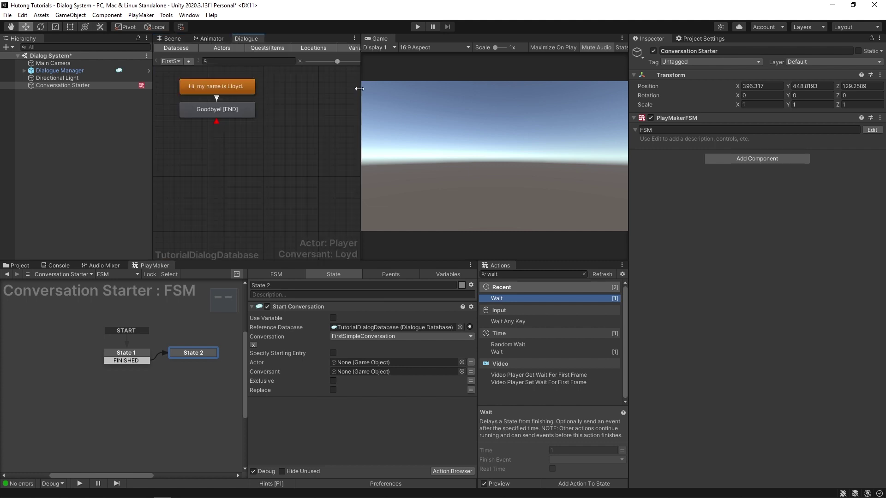
{"action": "left_click", "coordinate": [175, 86]}
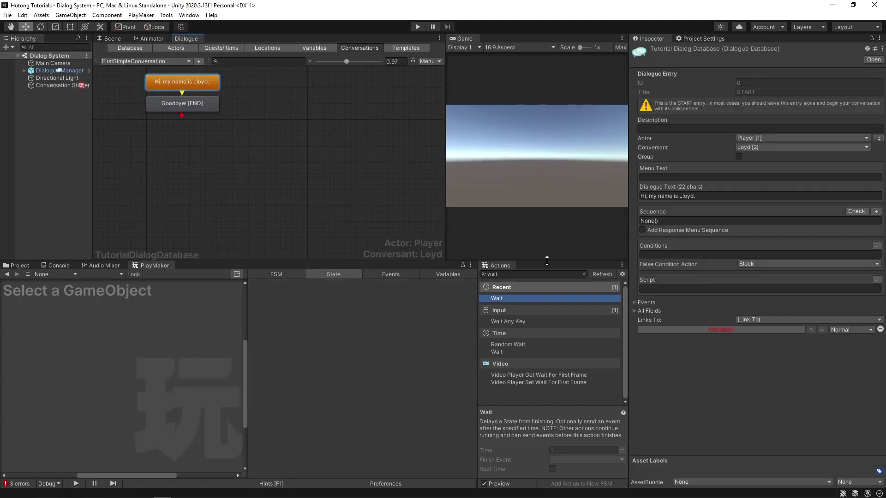
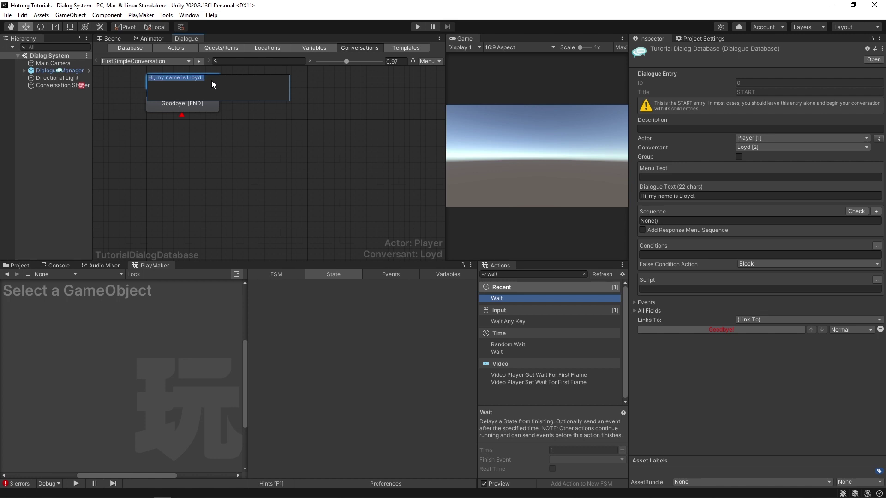
{"action": "type", "text": "<START"}
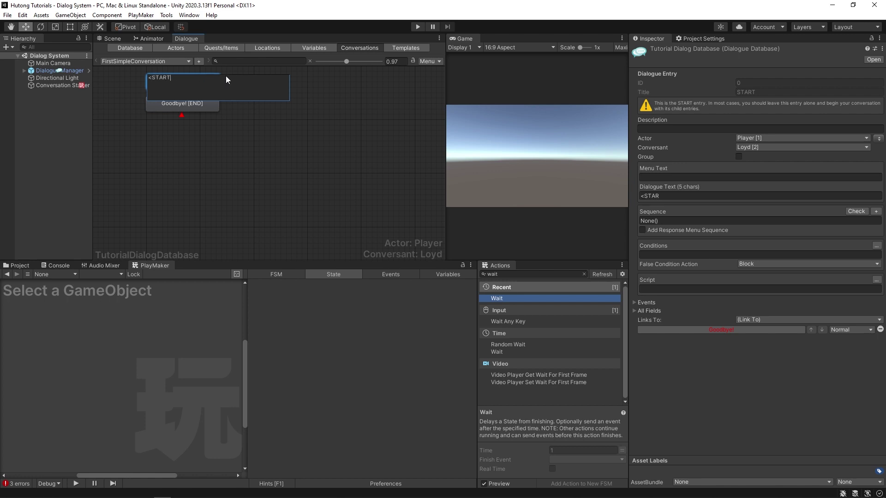
{"action": "type", "text": ">"}
{"action": "left_click", "coordinate": [145, 111]}
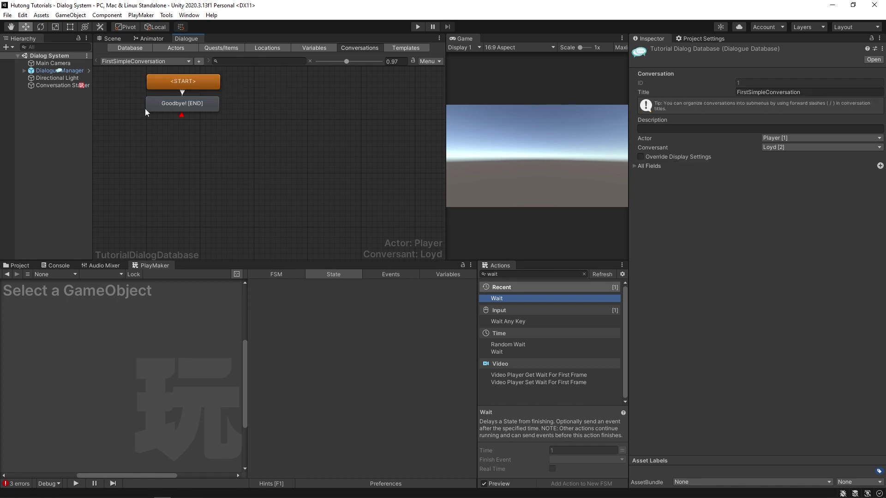
Replace the "Goodbye!" node's dialogue text with "Hi, my name is Loyd!".
{"action": "double_click", "coordinate": [178, 107]}
{"action": "key", "text": "ctrl+a"}
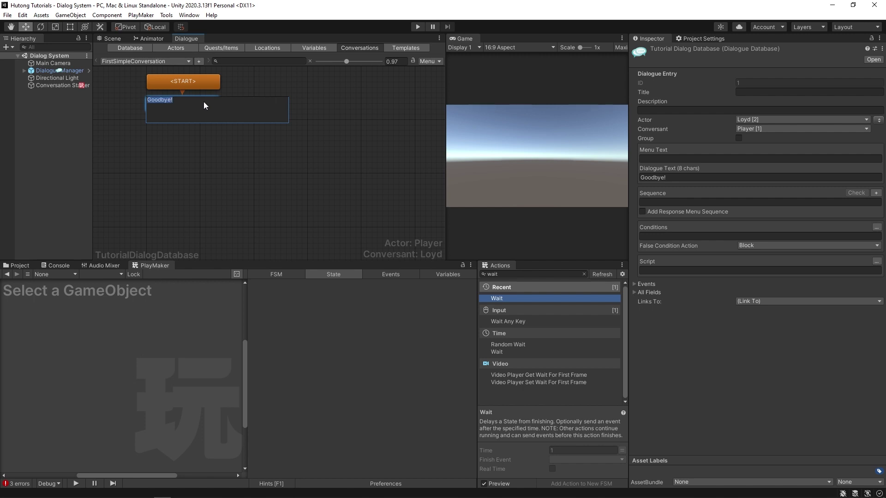
{"action": "type", "text": "Hi, my name is Loyd!"}
{"action": "left_click", "coordinate": [207, 204]}
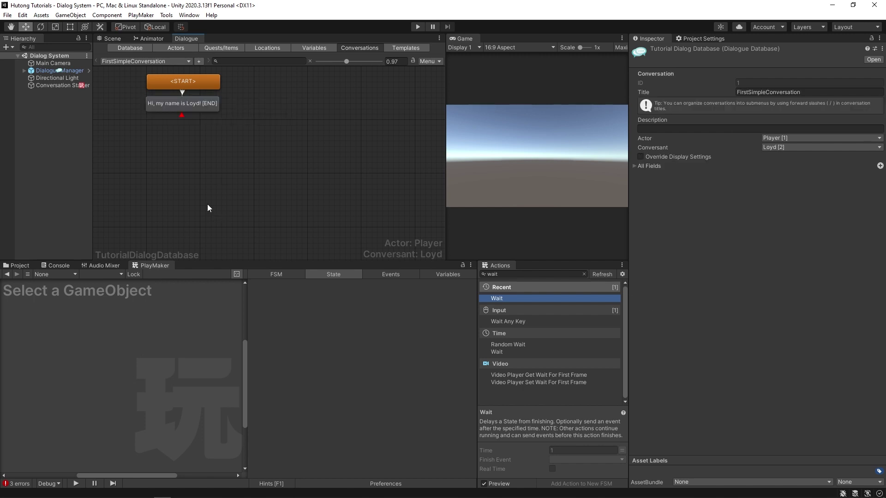
Add a child node under "Hi, my name is Loyd!" with the player reply "Hi, Lloyd!", offset to its lower left.
{"action": "right_click", "coordinate": [201, 105]}
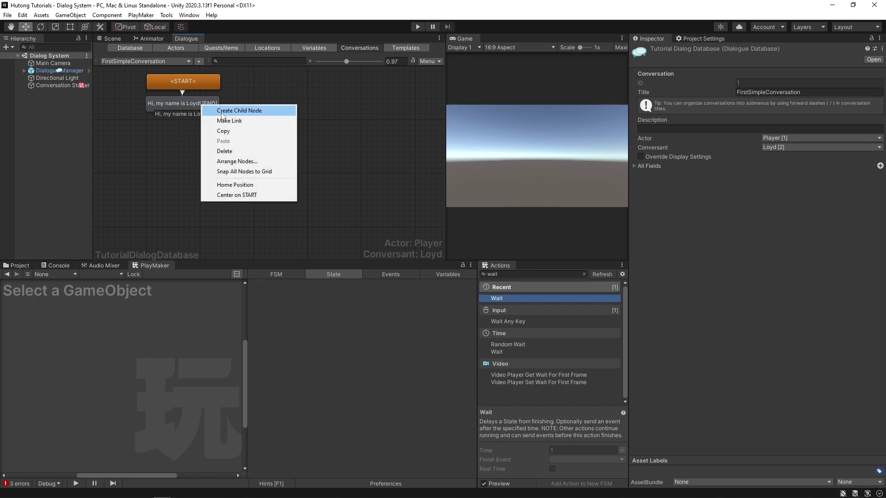
{"action": "left_click", "coordinate": [239, 111]}
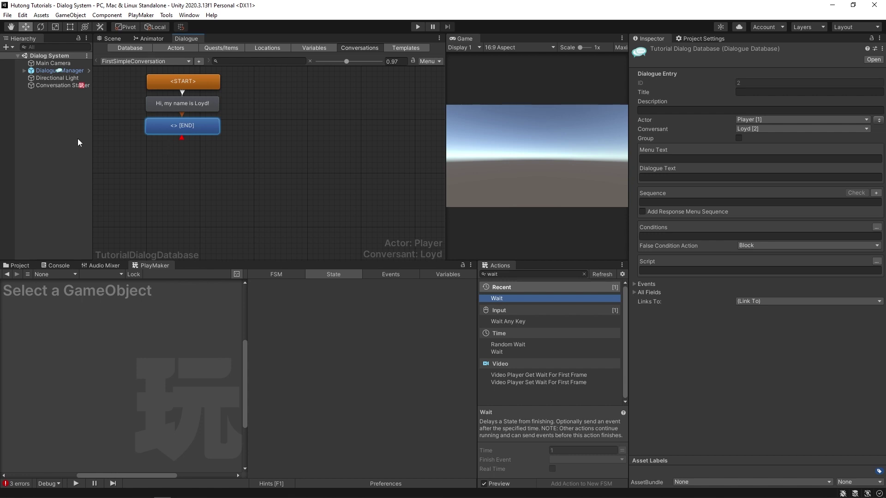
{"action": "left_click", "coordinate": [171, 147]}
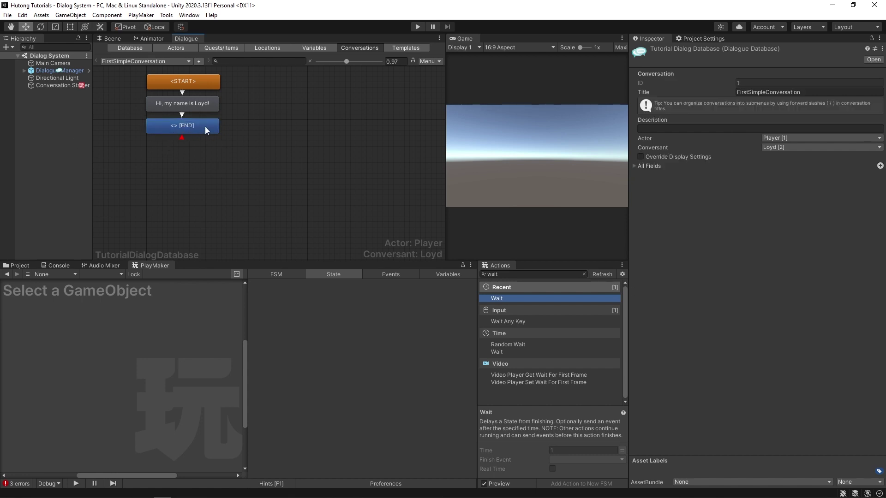
{"action": "left_click_drag", "start_coordinate": [205, 127], "coordinate": [157, 127]}
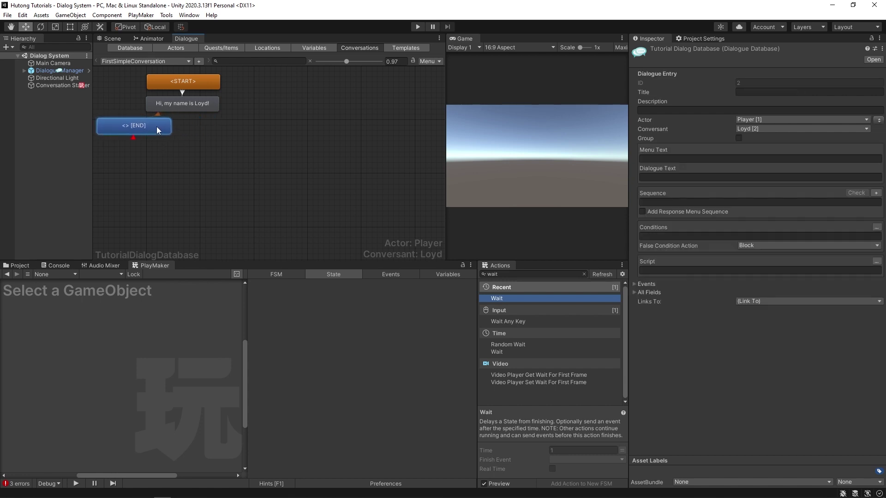
{"action": "double_click", "coordinate": [129, 132]}
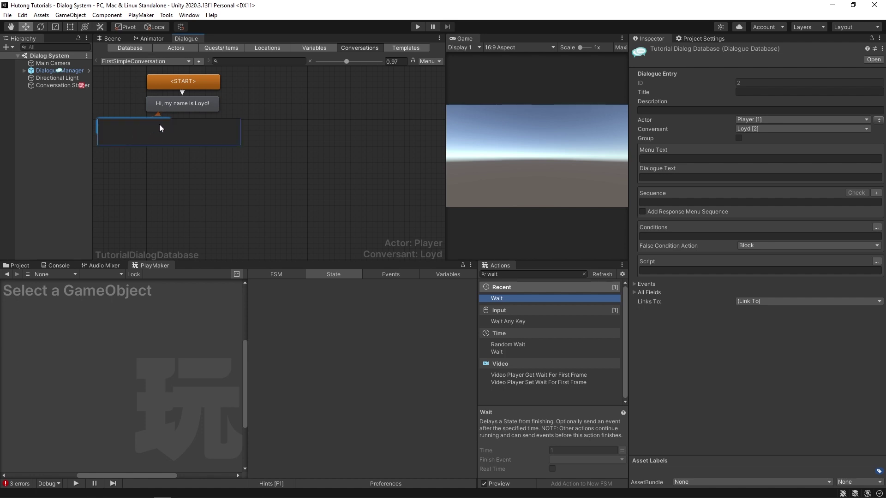
{"action": "type", "text": "Hi, Lloyd!"}
{"action": "left_click", "coordinate": [198, 250]}
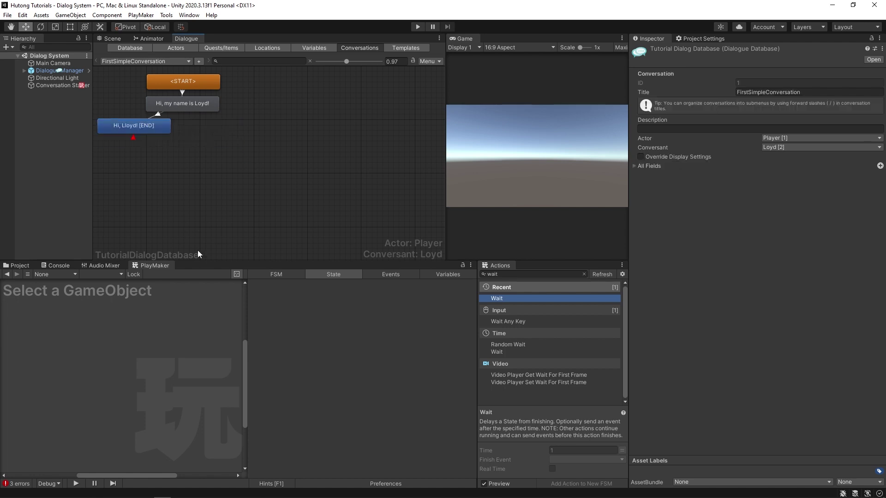
Add a second player reply under "Hi, my name is Loyd!" with the text "Goodbye.", placed beside the first reply.
{"action": "right_click", "coordinate": [193, 105]}
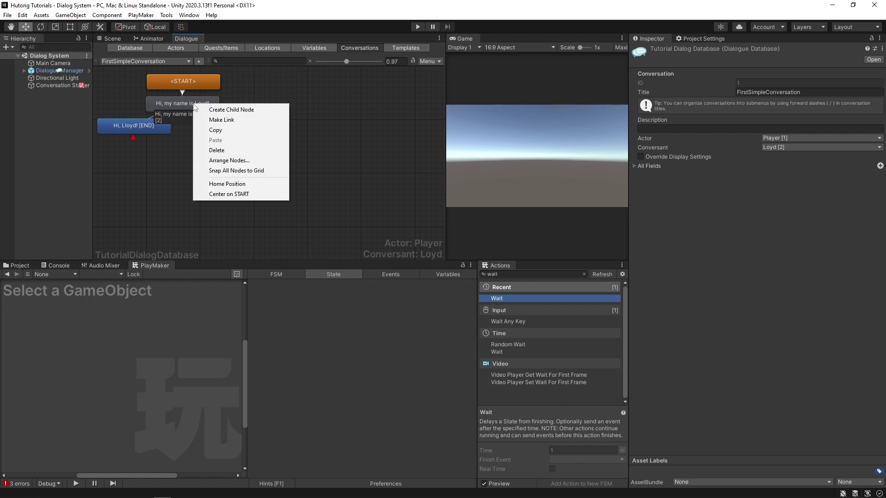
{"action": "left_click", "coordinate": [242, 114]}
{"action": "left_click_drag", "start_coordinate": [252, 125], "coordinate": [236, 126]}
{"action": "double_click", "coordinate": [236, 127]}
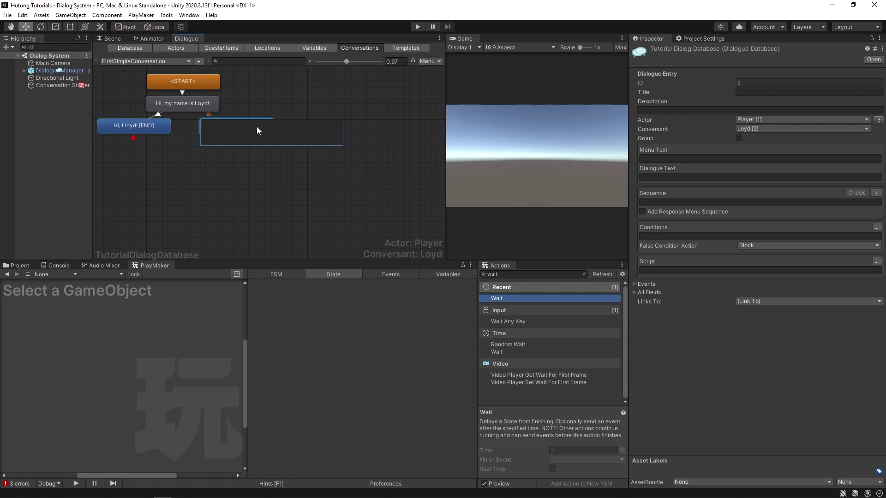
{"action": "type", "text": "Goodbye."}
{"action": "left_click", "coordinate": [261, 185]}
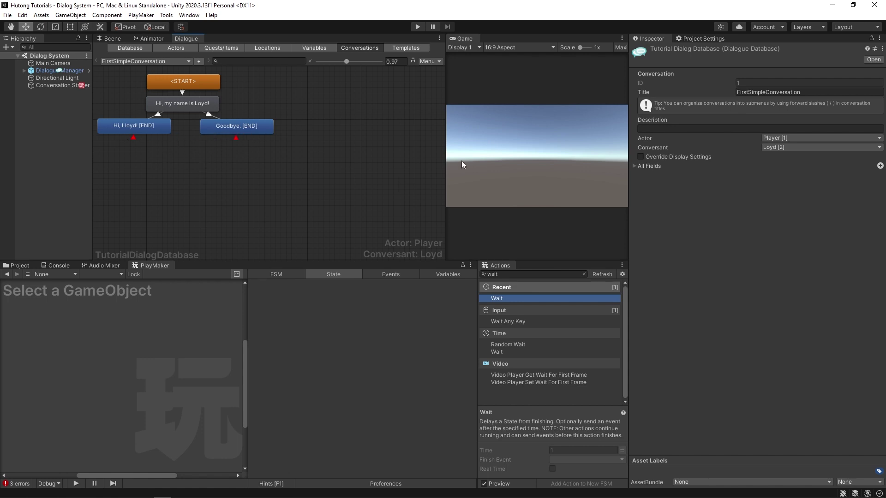
Enlarge the Game view, run the scene, answer the conversation with "Goodbye.", and exit play mode.
{"action": "left_click", "coordinate": [117, 40]}
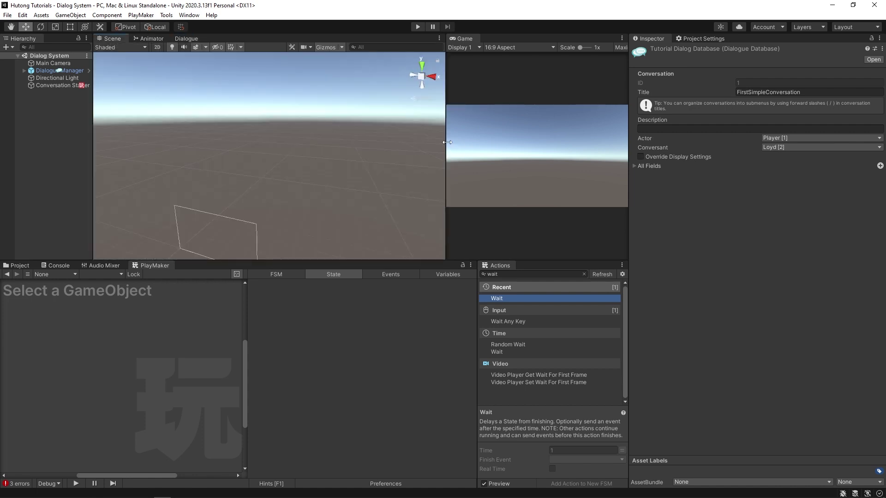
{"action": "left_click_drag", "start_coordinate": [446, 145], "coordinate": [217, 134]}
{"action": "key", "text": "ctrl+p"}
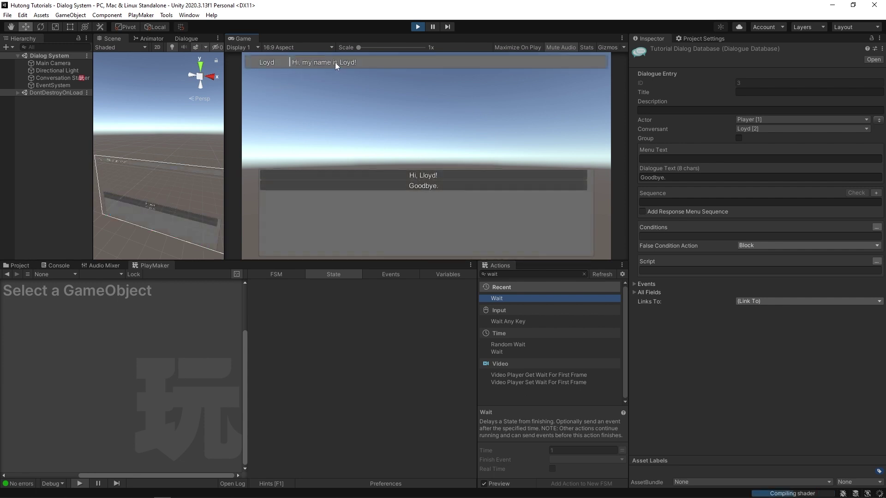
{"action": "left_click", "coordinate": [436, 185]}
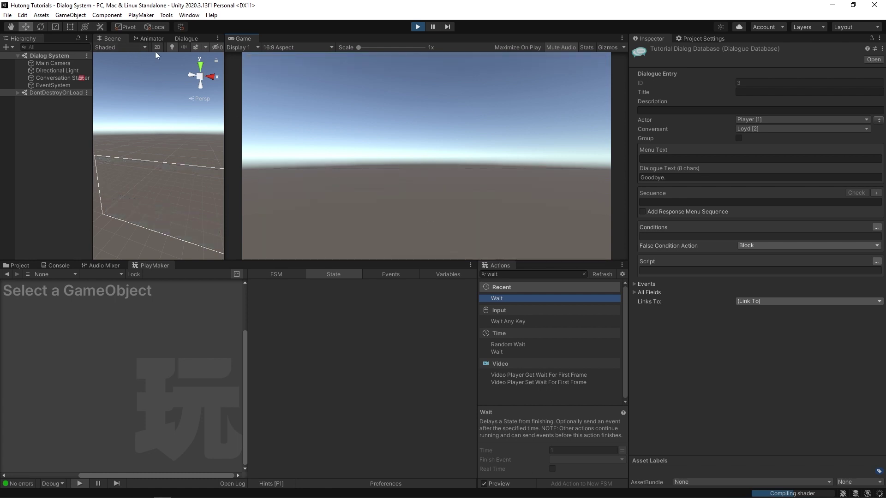
{"action": "left_click", "coordinate": [417, 28]}
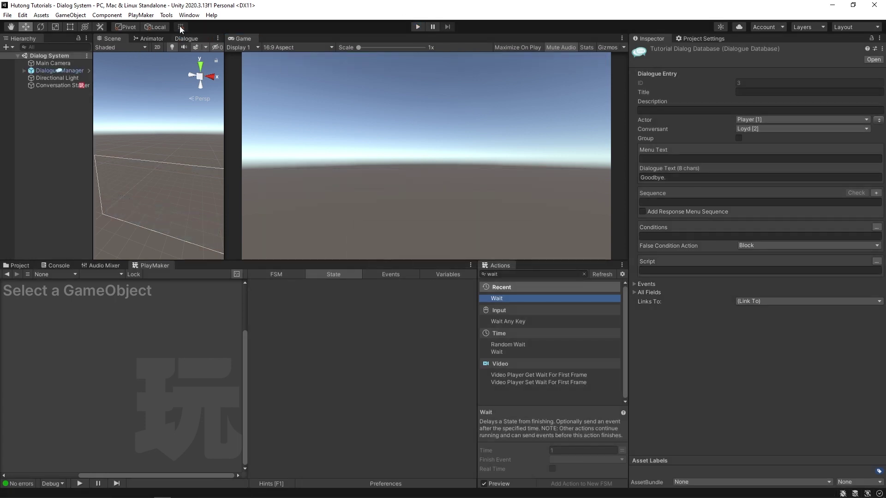
Return to the dialogue graph and add a child node under "Hi, Lloyd!" with the text "How are you doing?".
{"action": "left_click", "coordinate": [186, 39]}
{"action": "left_click_drag", "start_coordinate": [225, 122], "coordinate": [440, 122]}
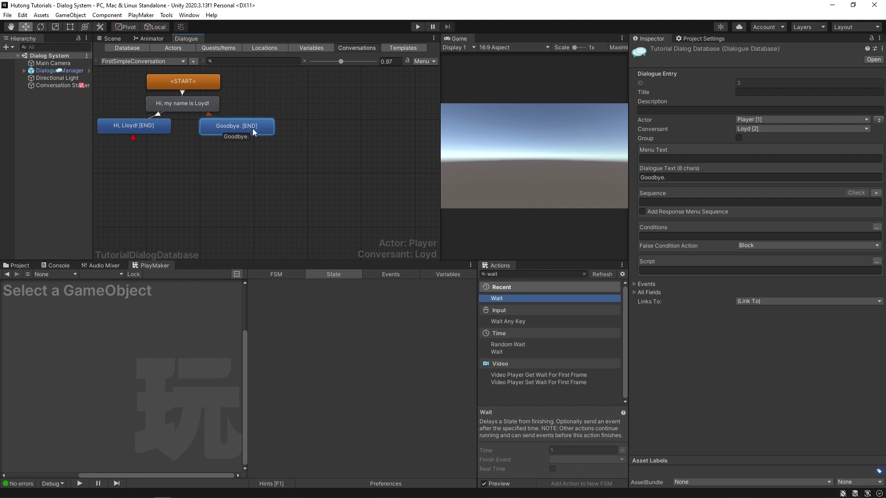
{"action": "right_click", "coordinate": [126, 127]}
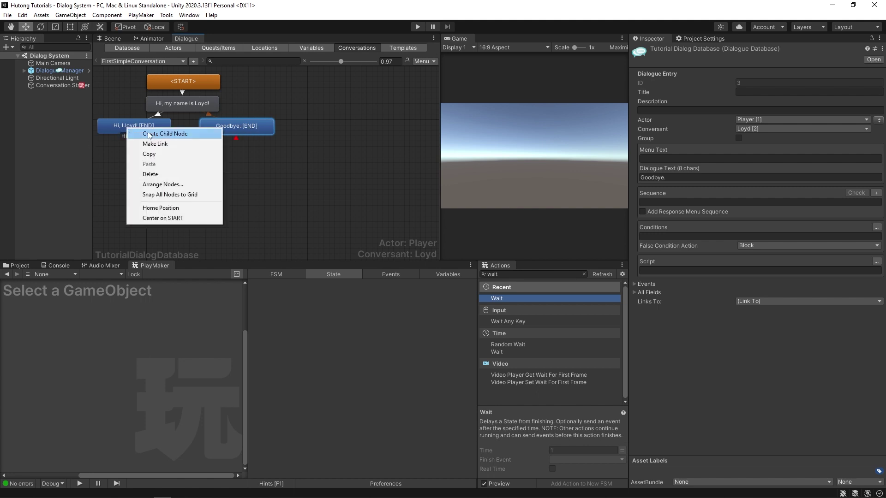
{"action": "left_click", "coordinate": [198, 133]}
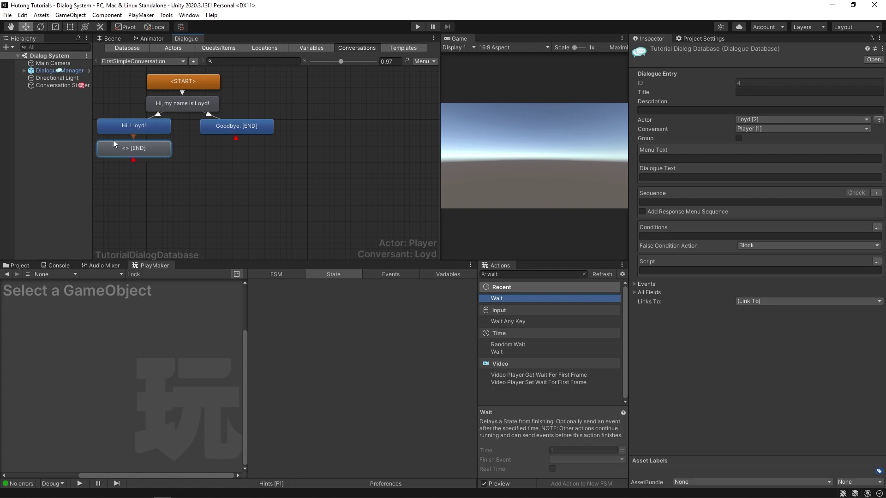
{"action": "double_click", "coordinate": [137, 148]}
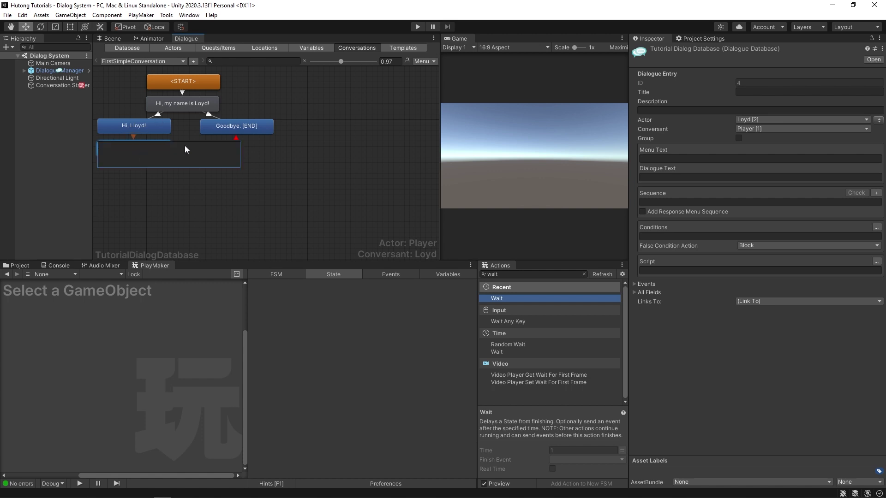
{"action": "type", "text": "How are you doing?"}
{"action": "left_click", "coordinate": [161, 211]}
Add a player reply node under "How are you doing?" with the text "I'm fine.".
{"action": "right_click", "coordinate": [152, 151]}
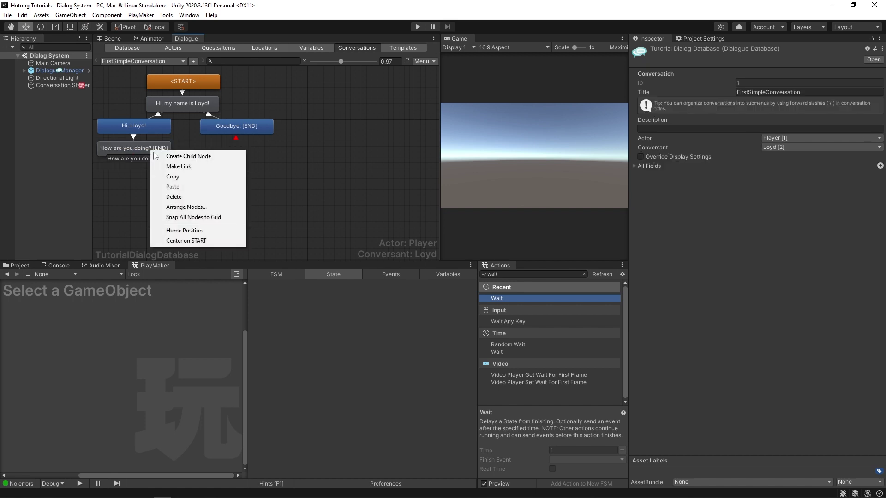
{"action": "left_click", "coordinate": [172, 156]}
{"action": "double_click", "coordinate": [134, 177]}
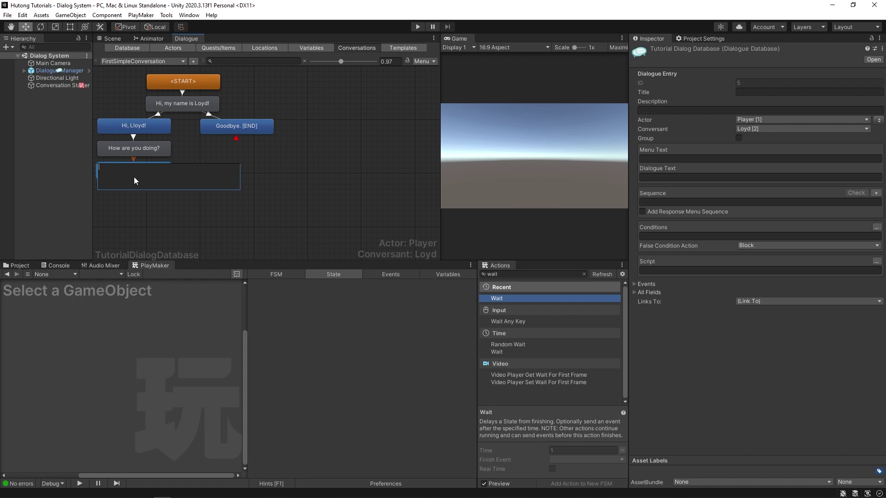
{"action": "type", "text": "I'm fine."}
{"action": "left_click", "coordinate": [152, 159]}
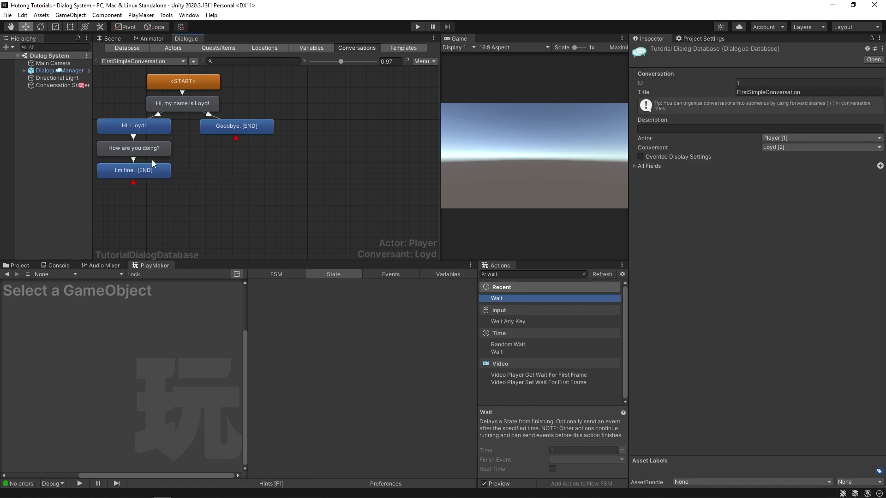
Add another reply node under "How are you doing?", beside "I'm fine.", with the text "I'm not doing so well.".
{"action": "right_click", "coordinate": [141, 148]}
{"action": "left_click", "coordinate": [171, 149]}
{"action": "left_click_drag", "start_coordinate": [239, 176], "coordinate": [225, 176]}
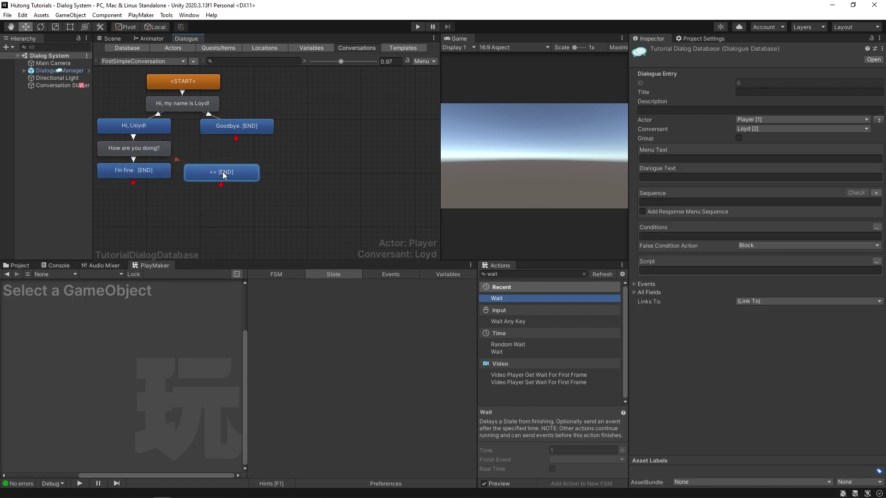
{"action": "double_click", "coordinate": [223, 174]}
{"action": "type", "text": "I'm not"}
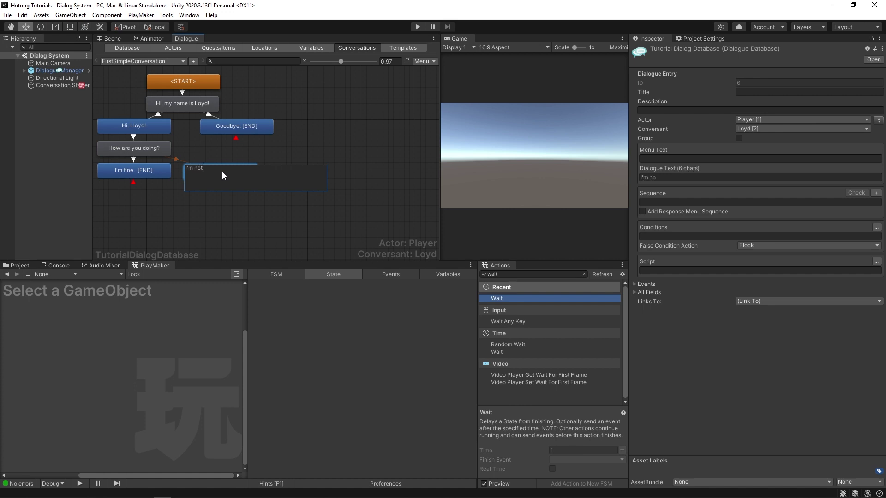
{"action": "type", "text": " doing so well."}
{"action": "left_click", "coordinate": [238, 247]}
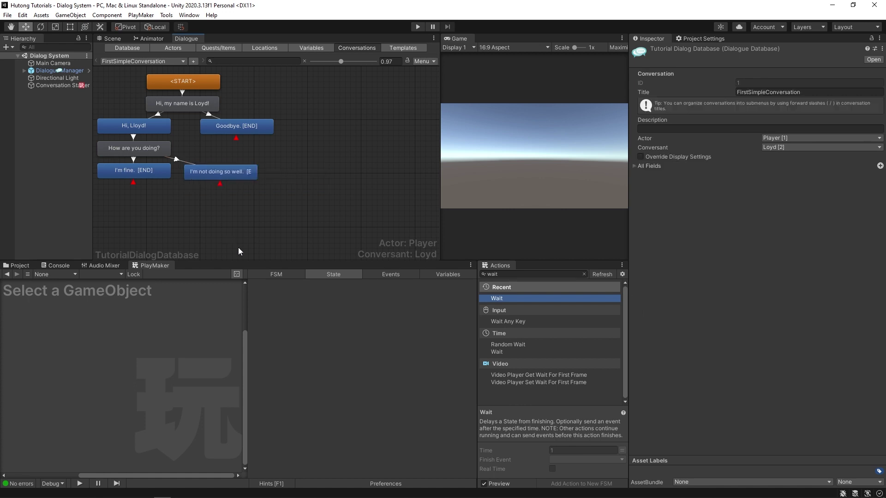
Auto-arrange all nodes of the conversation vertically.
{"action": "right_click", "coordinate": [172, 190]}
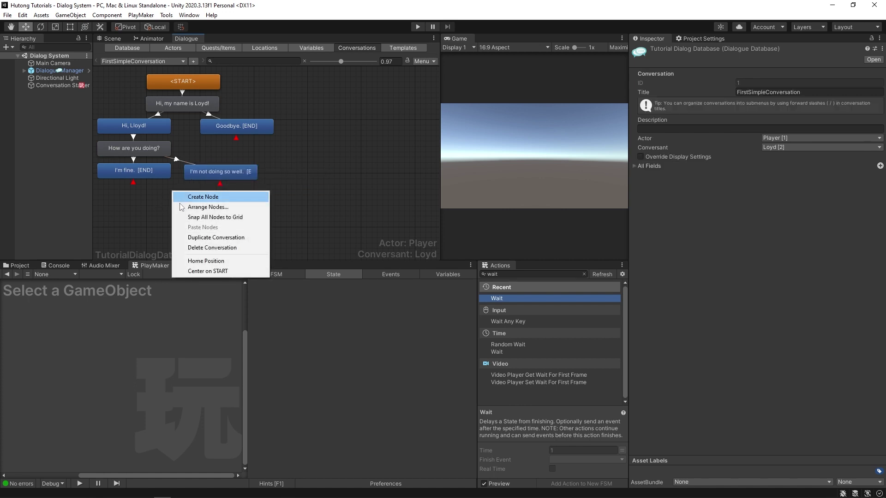
{"action": "left_click", "coordinate": [191, 207]}
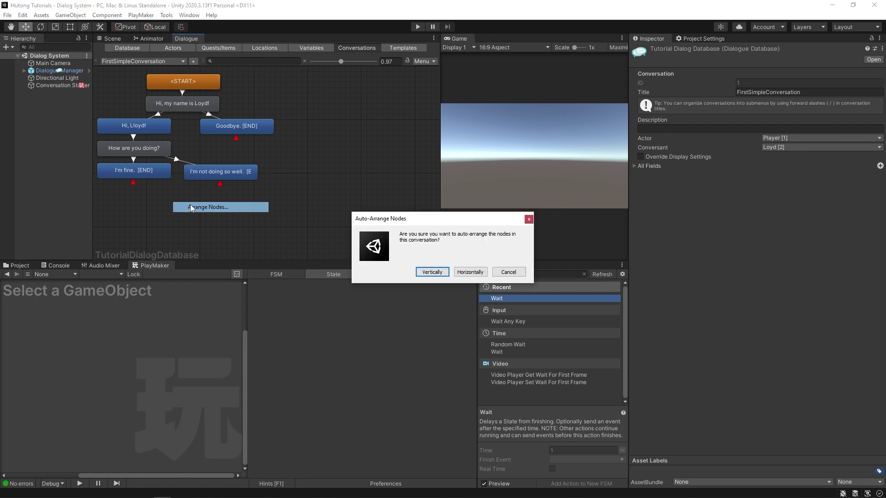
{"action": "left_click", "coordinate": [432, 272]}
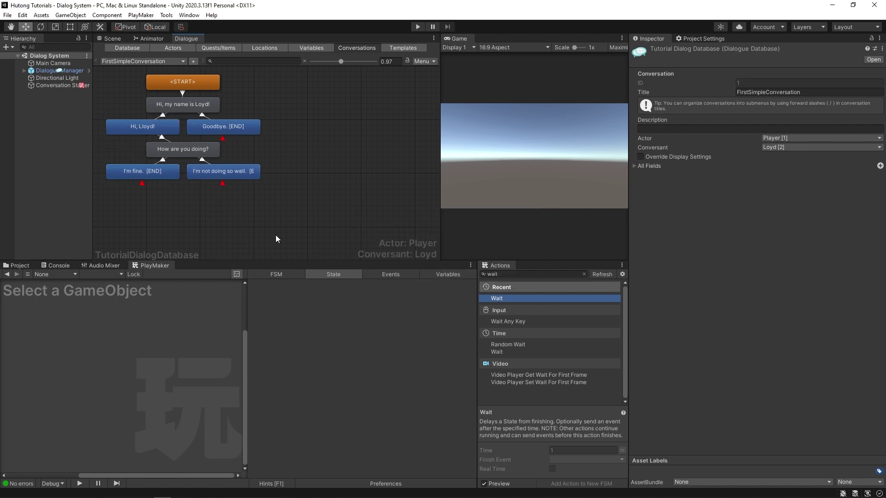
Run the scene, answer "Hi, Lloyd!" and "I'm not doing so well.", exit play mode, and return to the widened dialogue graph.
{"action": "key", "text": "ctrl+p"}
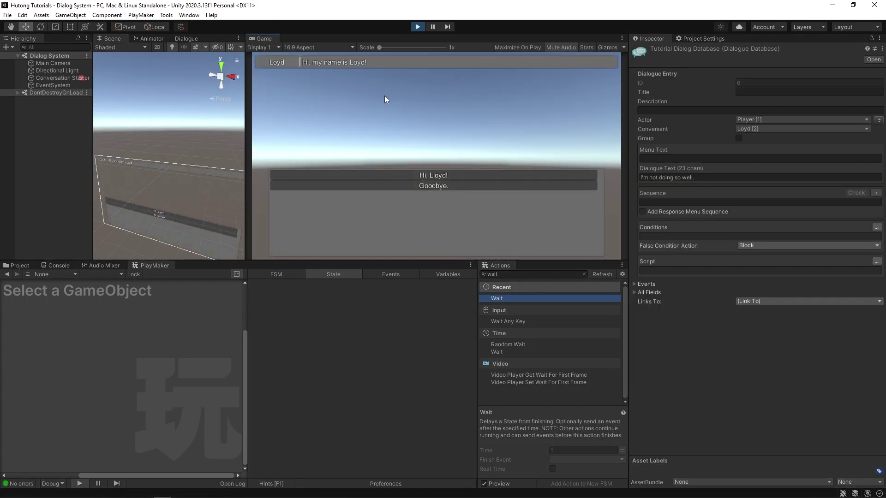
{"action": "left_click", "coordinate": [424, 176]}
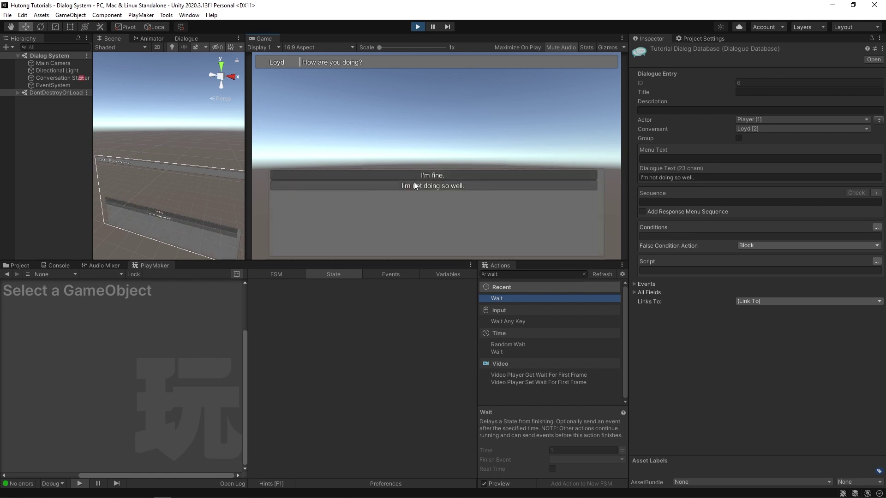
{"action": "left_click", "coordinate": [425, 187]}
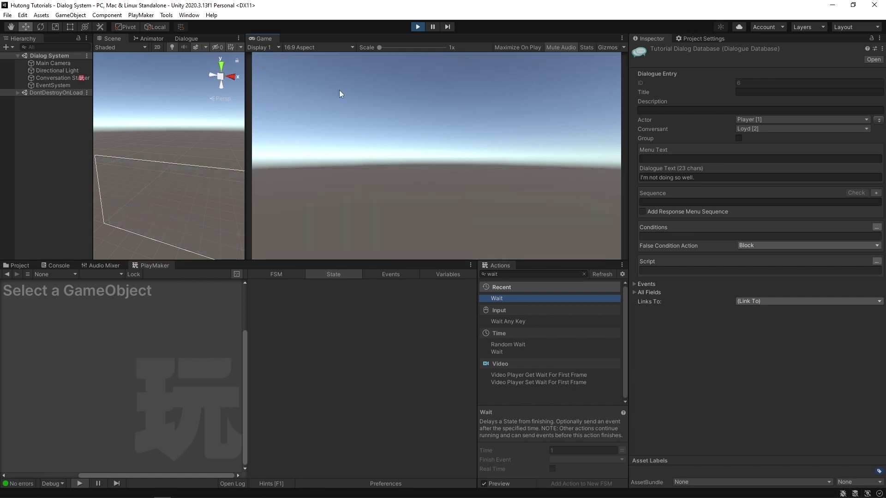
{"action": "left_click", "coordinate": [418, 27]}
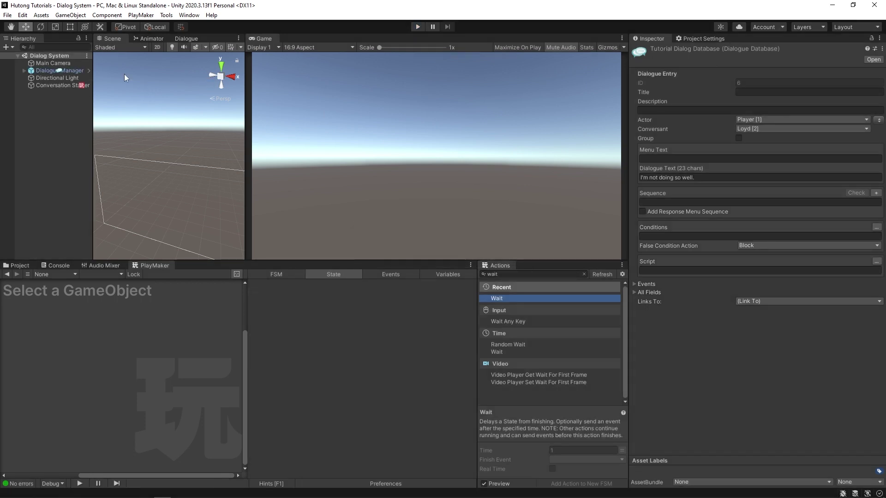
{"action": "left_click", "coordinate": [186, 38]}
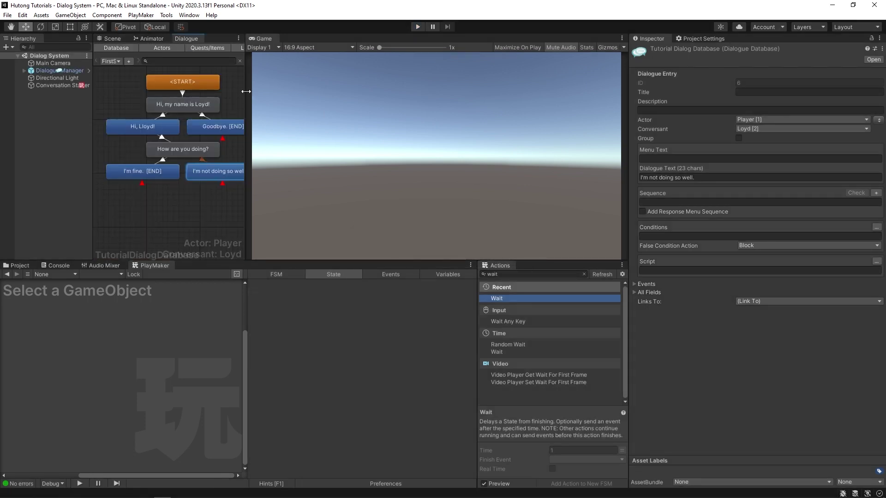
{"action": "left_click_drag", "start_coordinate": [246, 92], "coordinate": [442, 91]}
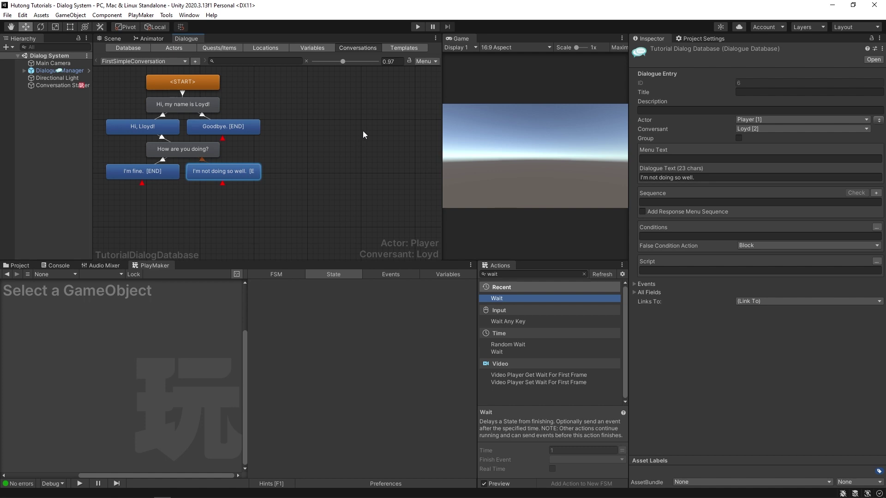
Select the Conversation Starter object and examine the Start Conversation action in State 2 of its FSM.
{"action": "left_click", "coordinate": [59, 85]}
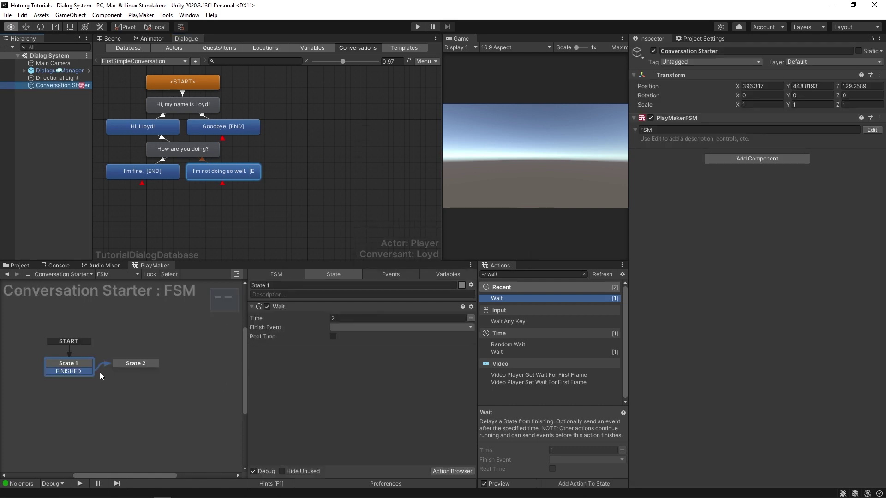
{"action": "left_click_drag", "start_coordinate": [100, 372], "coordinate": [132, 363]}
{"action": "left_click", "coordinate": [132, 362]}
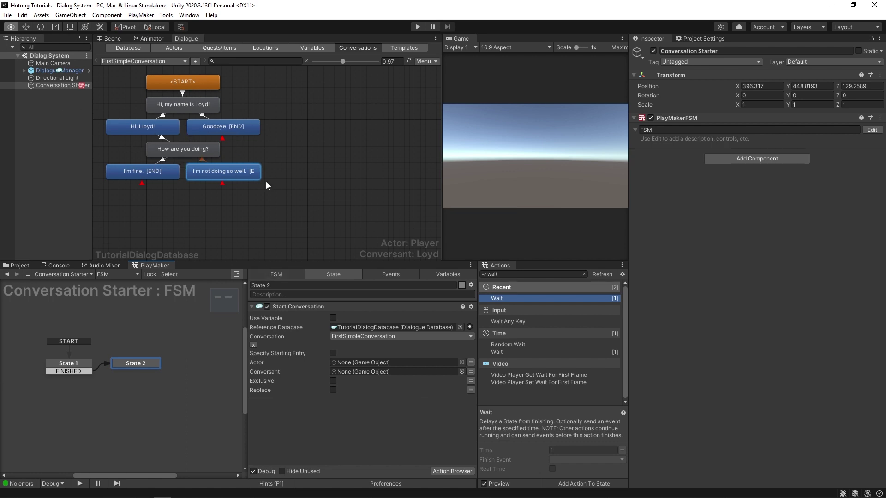
{"action": "left_click", "coordinate": [287, 307]}
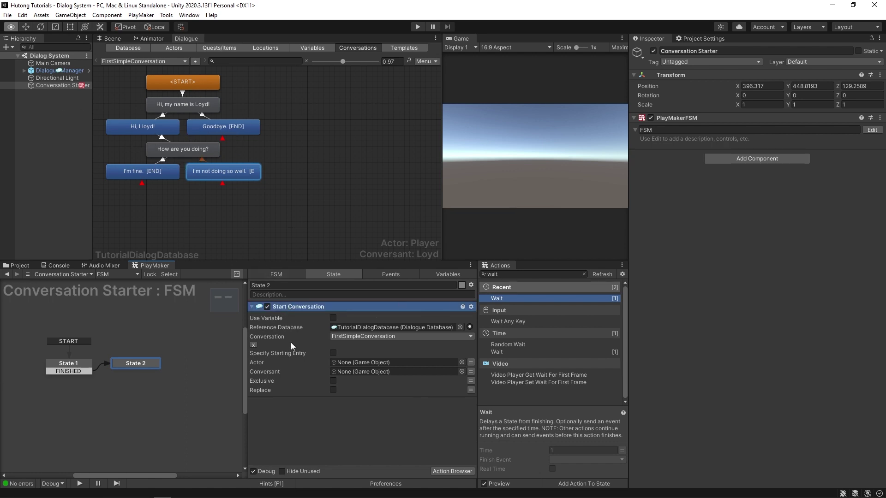
Replace the Wait action in State 1 of the Conversation Starter FSM with a Get Key Down action.
{"action": "left_click", "coordinate": [58, 368]}
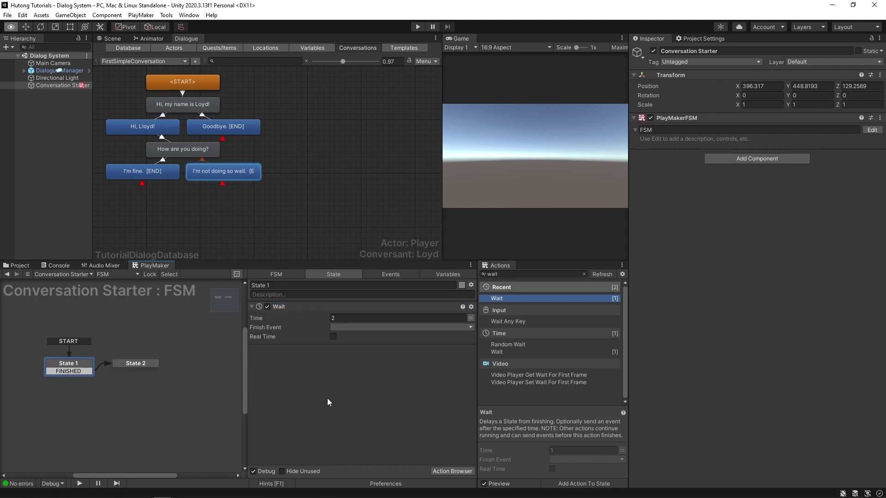
{"action": "left_click", "coordinate": [293, 308]}
{"action": "key", "text": "Delete"}
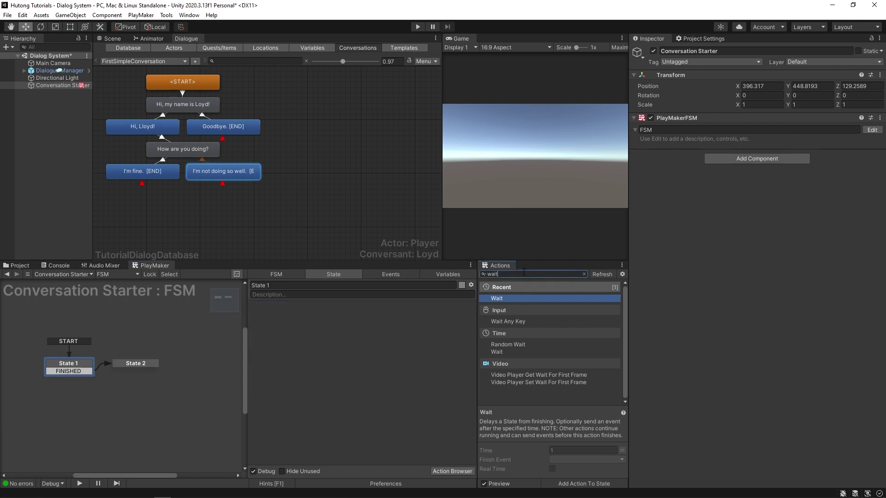
{"action": "key", "text": "BackSpace"}
{"action": "key", "text": "BackSpace"}
{"action": "key", "text": "BackSpace"}
{"action": "key", "text": "BackSpace"}
{"action": "type", "text": "key down"}
{"action": "left_click_drag", "start_coordinate": [509, 329], "coordinate": [322, 449]}
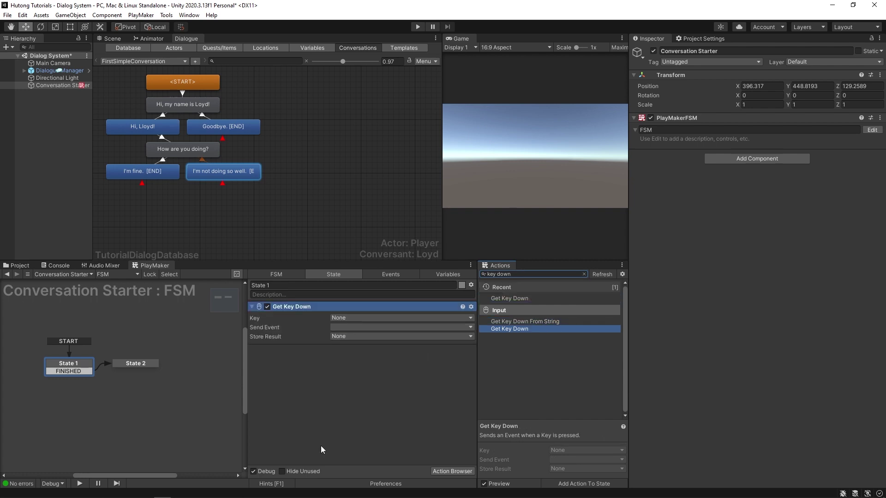
Set the key of State 1's Get Key Down action to Space.
{"action": "left_click", "coordinate": [344, 318]}
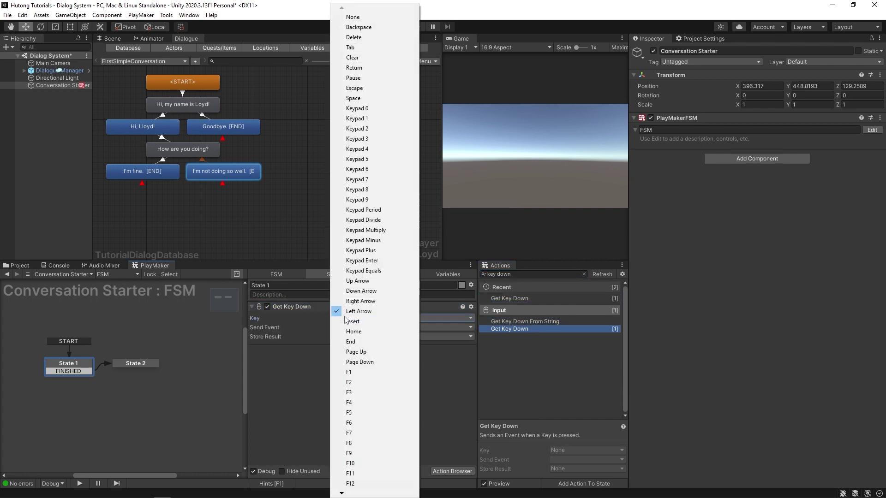
{"action": "key", "text": "s"}
{"action": "key", "text": "Return"}
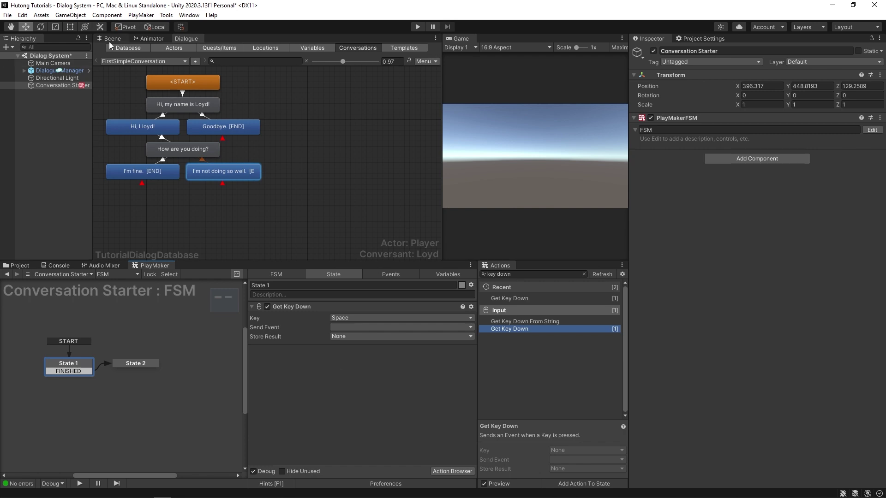
Run the scene with a wider Game view, trigger the conversation with Get Key Down temporarily sending FINISHED, and exit play mode.
{"action": "key", "text": "ctrl+1"}
{"action": "left_click_drag", "start_coordinate": [442, 115], "coordinate": [295, 121]}
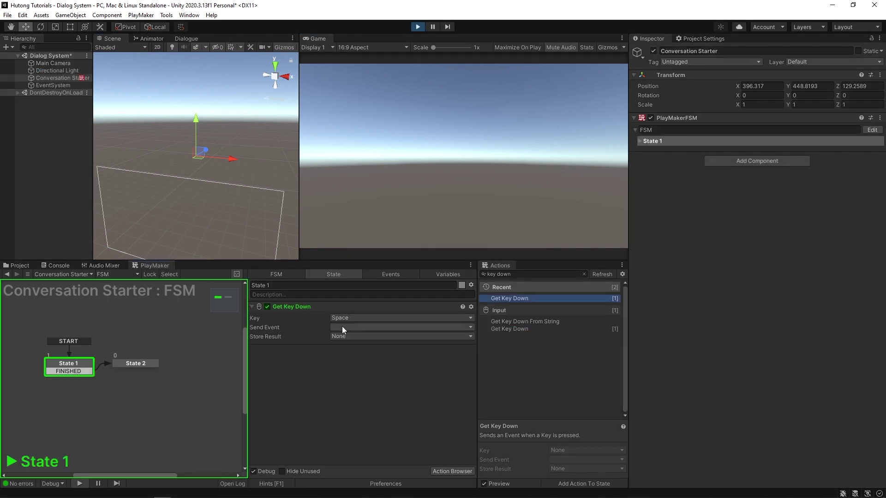
{"action": "left_click", "coordinate": [342, 326]}
{"action": "left_click", "coordinate": [348, 347]}
{"action": "key", "text": "space"}
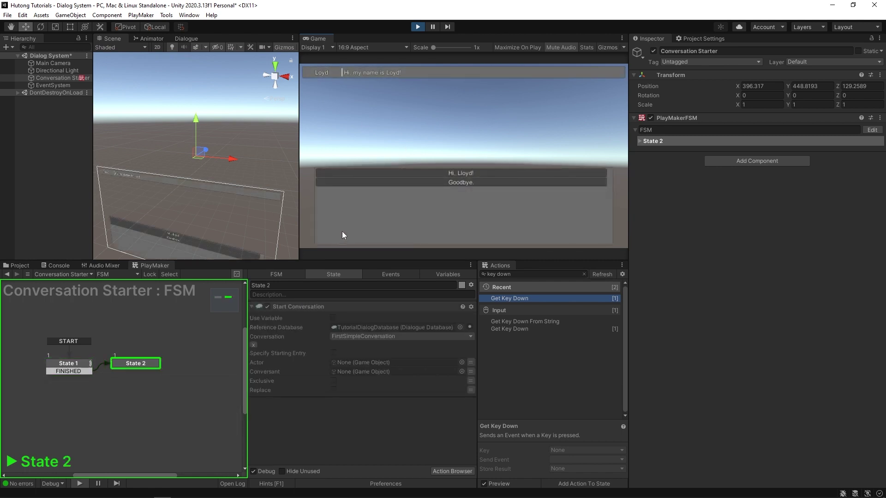
{"action": "left_click", "coordinate": [418, 26]}
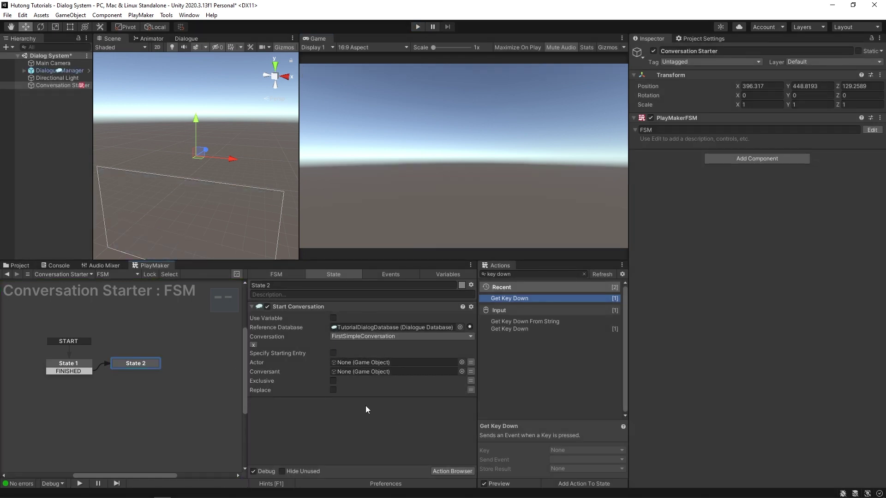
{"action": "left_click", "coordinate": [333, 318]}
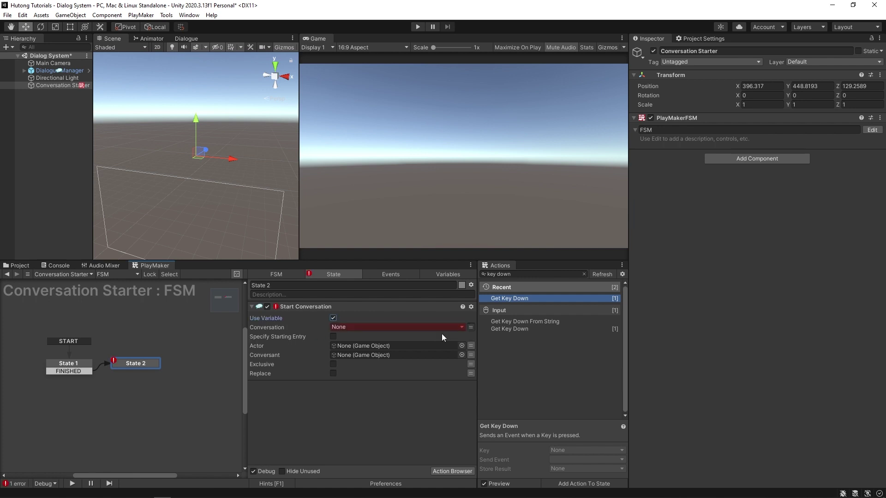
{"action": "left_click", "coordinate": [381, 327]}
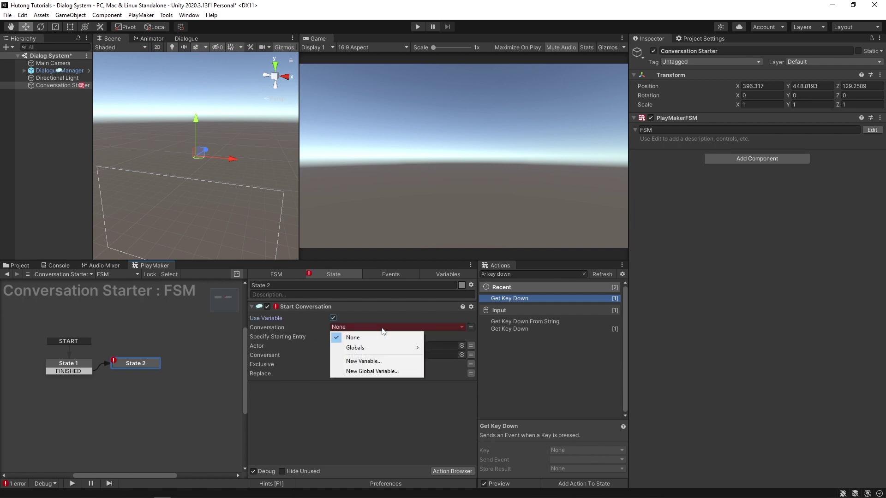
{"action": "left_click", "coordinate": [471, 333]}
{"action": "left_click", "coordinate": [470, 327]}
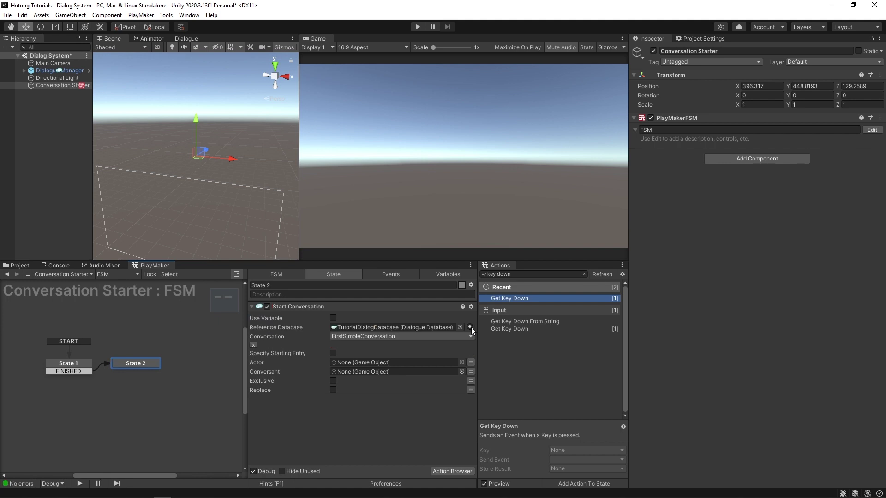
{"action": "left_click", "coordinate": [338, 336]}
{"action": "left_click", "coordinate": [324, 439]}
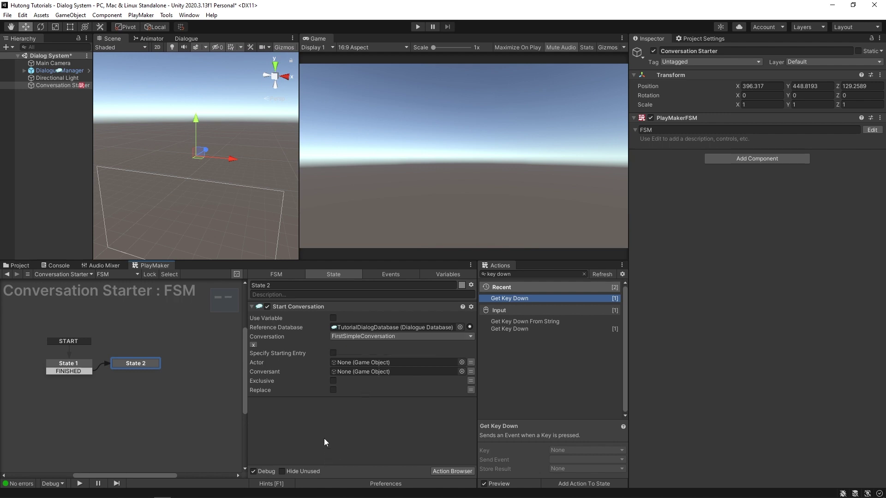
Enable Use Variable on State 2's Start Conversation action and assign a new variable named ConversationName as the conversation.
{"action": "left_click", "coordinate": [333, 319]}
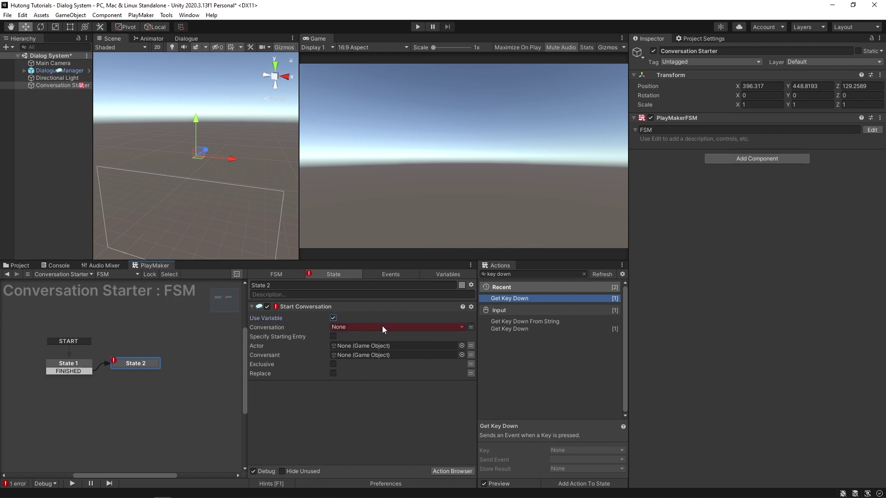
{"action": "left_click", "coordinate": [347, 327]}
{"action": "left_click", "coordinate": [385, 363]}
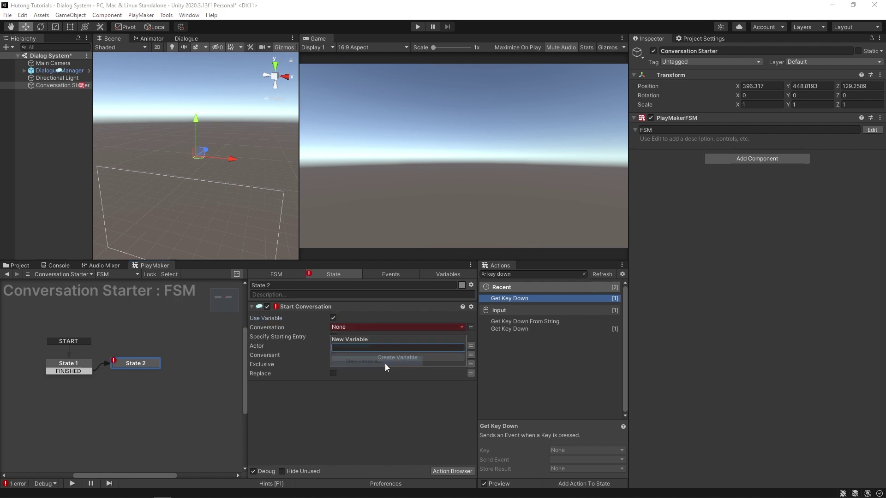
{"action": "type", "text": "Conv"}
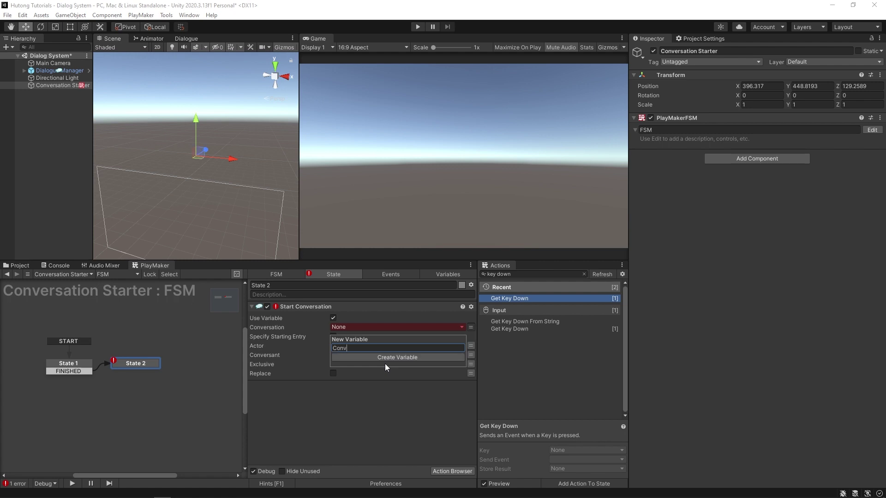
{"action": "type", "text": "ersationName"}
{"action": "key", "text": "Return"}
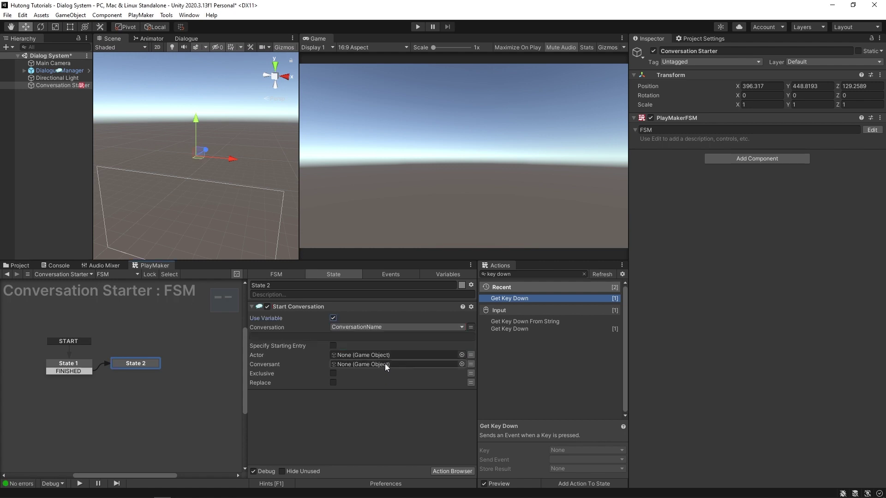
Open the ConversationName variable for editing and copy the conversation title FirstSimpleConversation from the dialogue database.
{"action": "right_click", "coordinate": [355, 334]}
{"action": "left_click", "coordinate": [361, 339]}
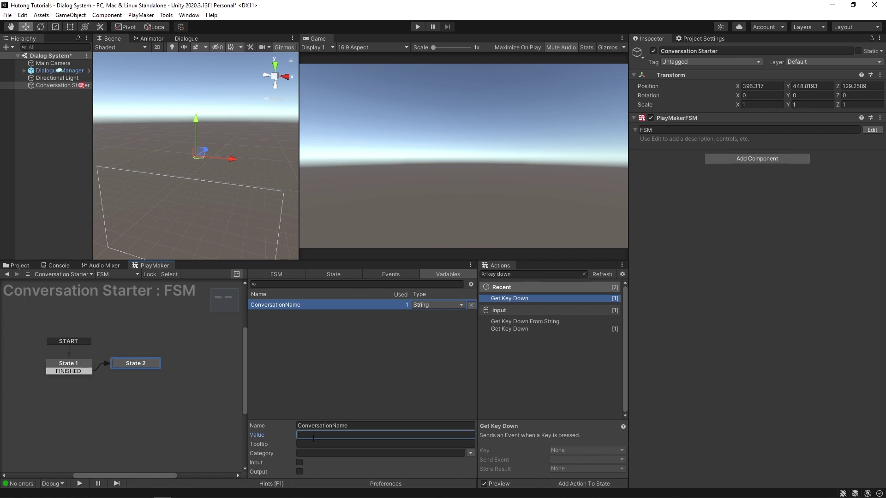
{"action": "left_click", "coordinate": [186, 39]}
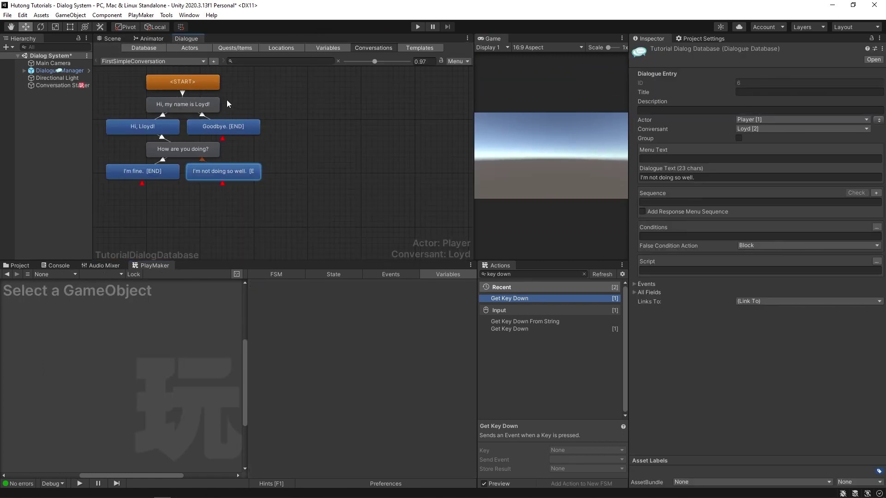
{"action": "left_click", "coordinate": [388, 124]}
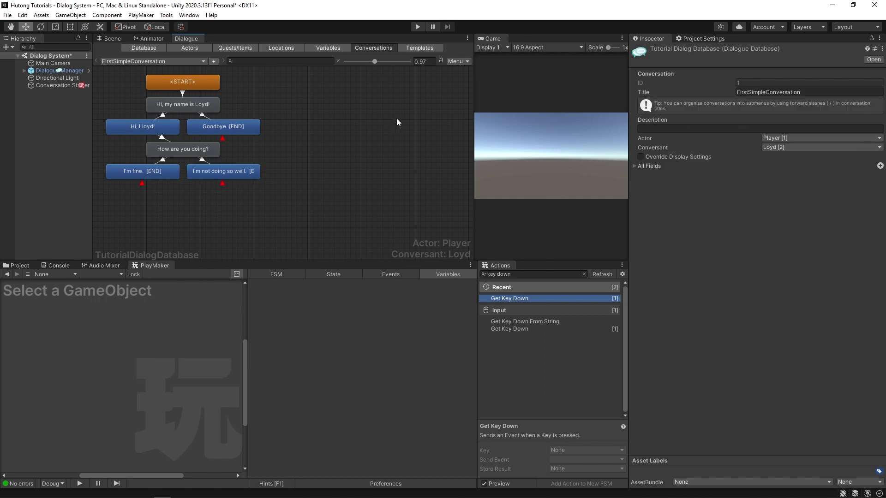
{"action": "left_click", "coordinate": [800, 92]}
{"action": "right_click", "coordinate": [791, 92]}
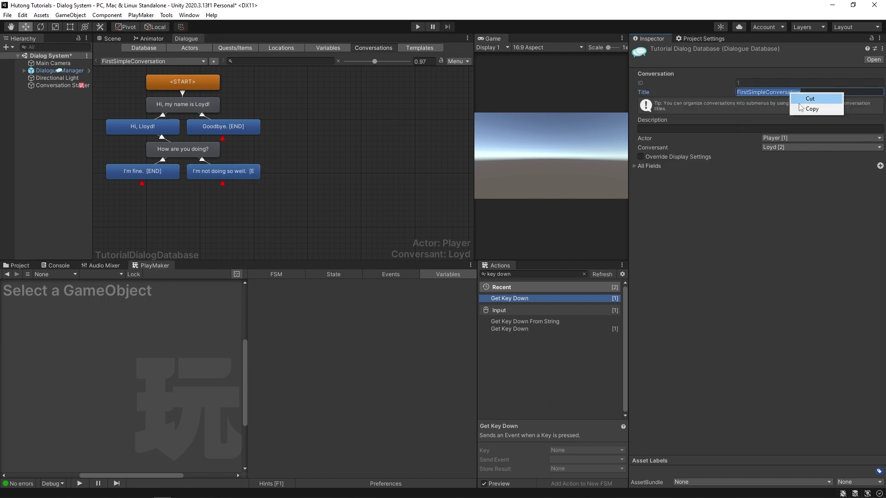
{"action": "left_click", "coordinate": [803, 106]}
Paste FirstSimpleConversation as the value of the Conversation Starter's ConversationName variable and return to the State 2 actions.
{"action": "left_click", "coordinate": [48, 85]}
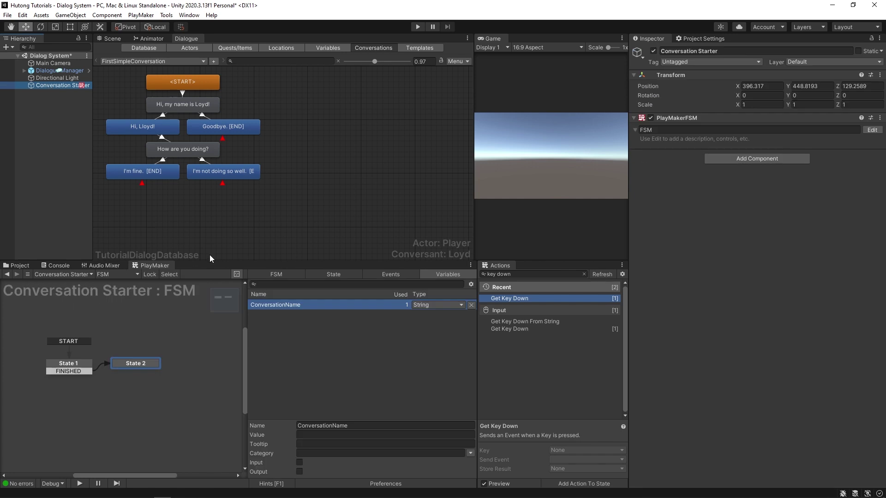
{"action": "left_click", "coordinate": [348, 435]}
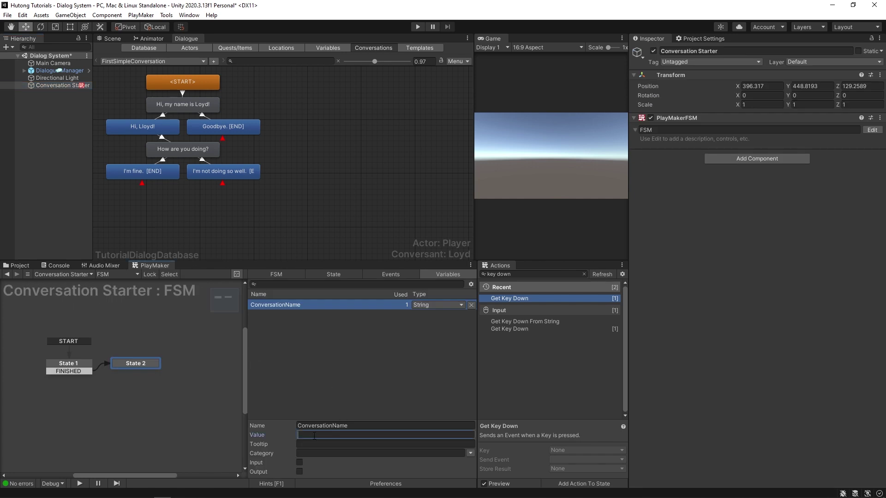
{"action": "key", "text": "ctrl+v"}
{"action": "left_click", "coordinate": [335, 275]}
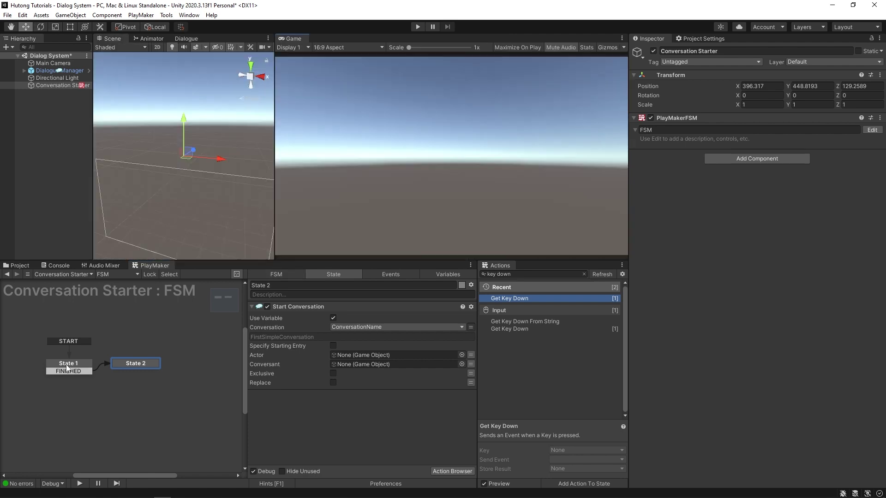
Make State 1's Get Key Down action send the FINISHED event, and reselect State 2.
{"action": "left_click", "coordinate": [68, 365]}
{"action": "left_click", "coordinate": [341, 328]}
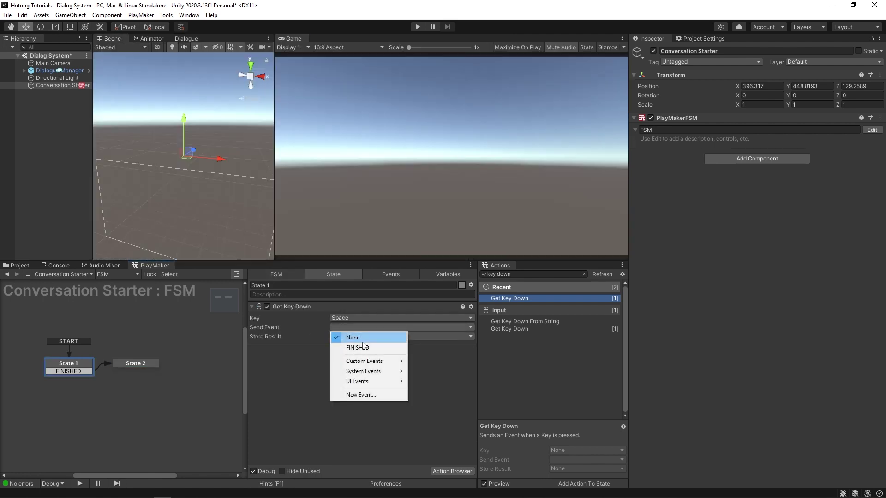
{"action": "left_click", "coordinate": [350, 347]}
{"action": "left_click", "coordinate": [138, 364]}
Run the scene, trigger the variable-driven conversation with the assigned key, and exit play mode.
{"action": "key", "text": "ctrl+p"}
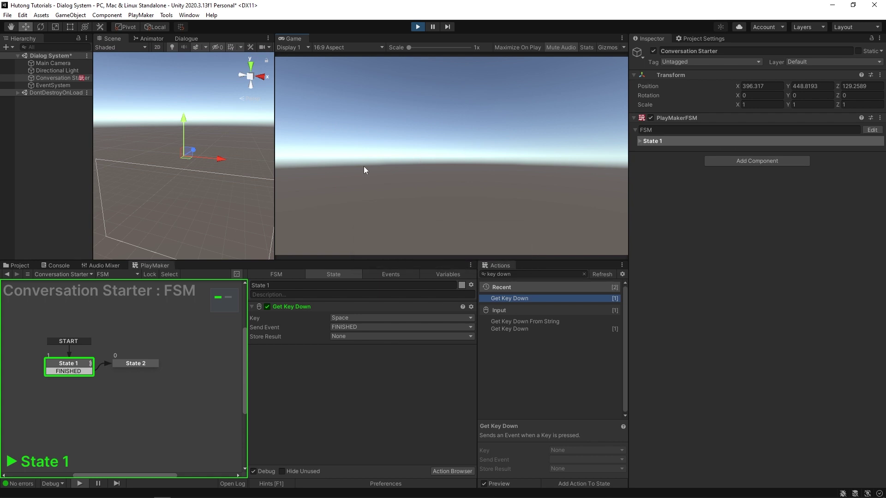
{"action": "key", "text": "space"}
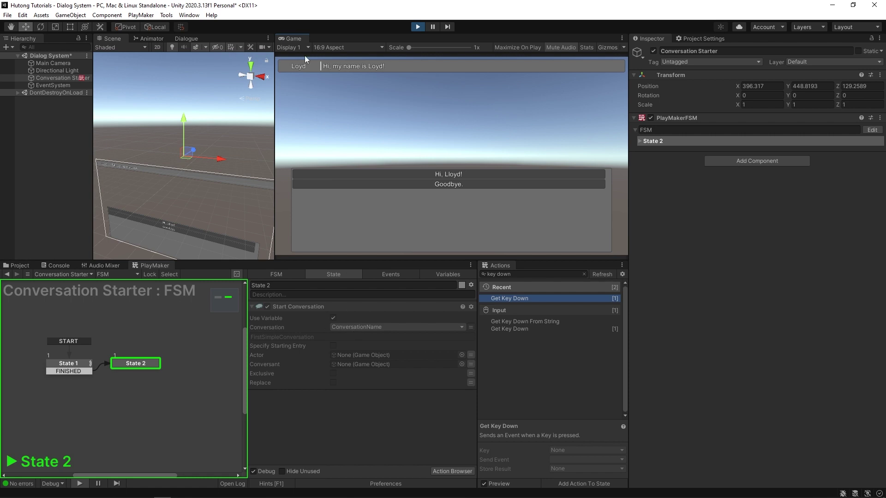
{"action": "key", "text": "ctrl+p"}
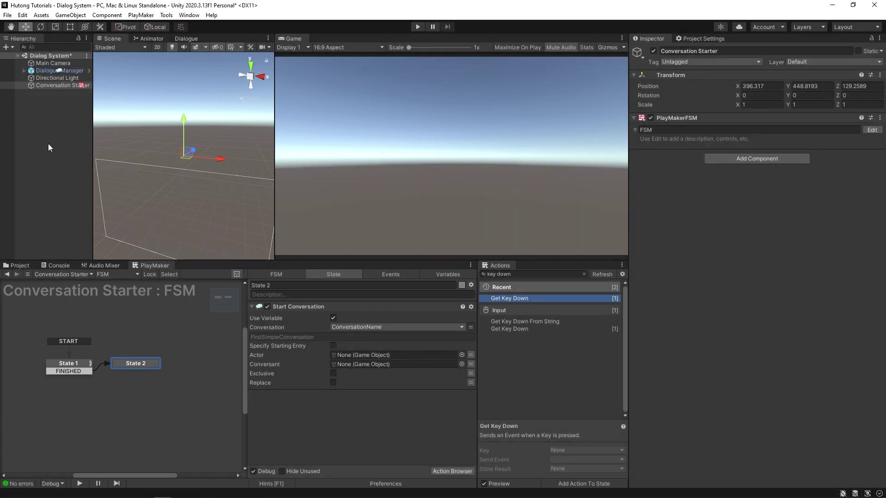